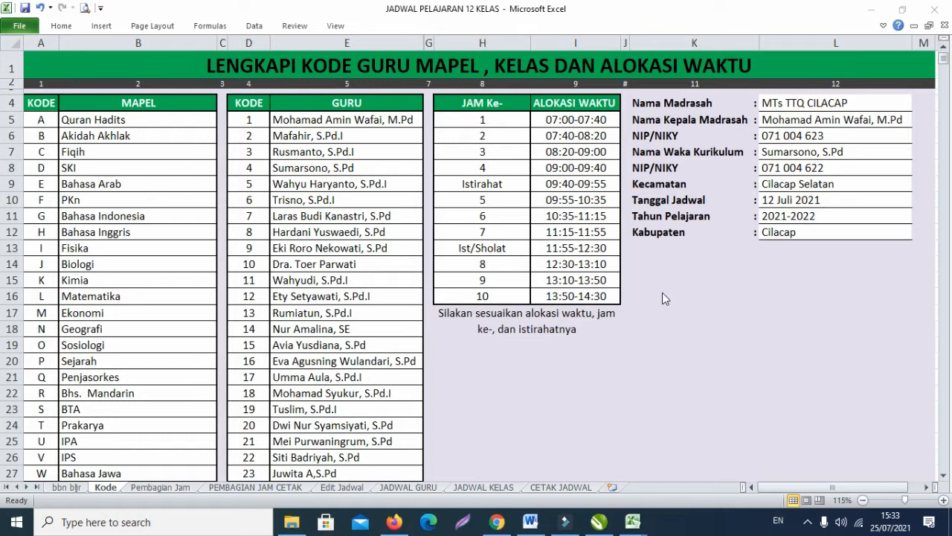
- Examine the teaching-hour allocation on the Pembagian Jam sheet and the subject and teacher codes on the Kode sheet
left_click(168, 488)
left_click(163, 488)
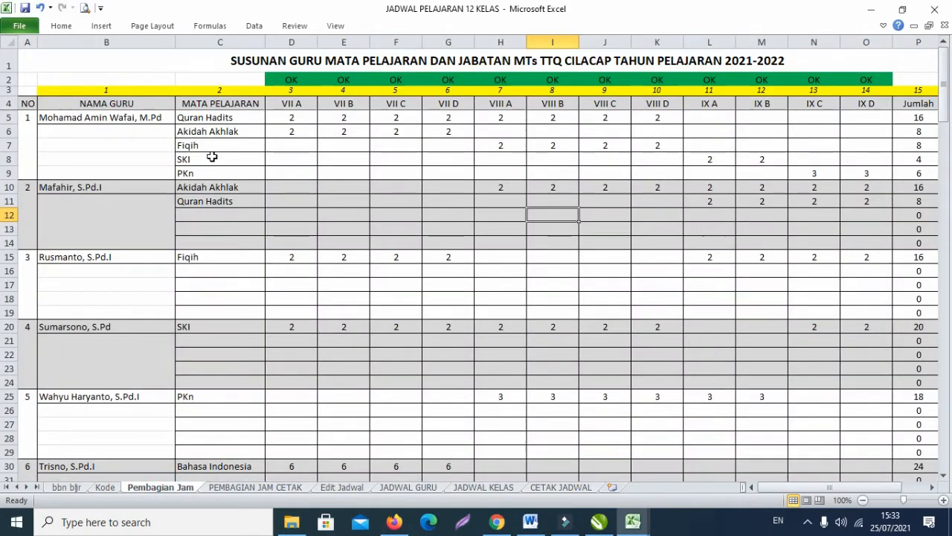
left_click(105, 487)
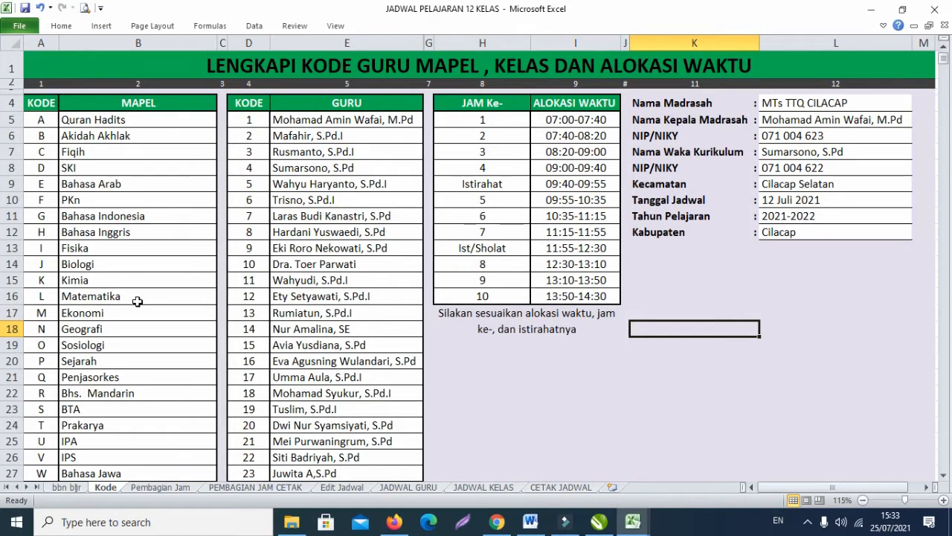
scroll(210, 304, "down", 3)
scroll(210, 305, "down", 2)
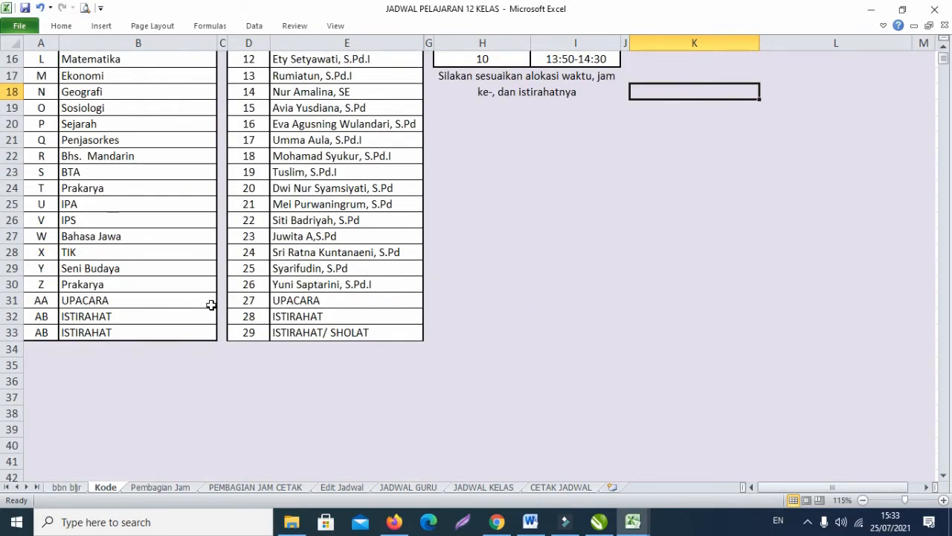
scroll(211, 304, "up", 6)
scroll(211, 304, "down", 5)
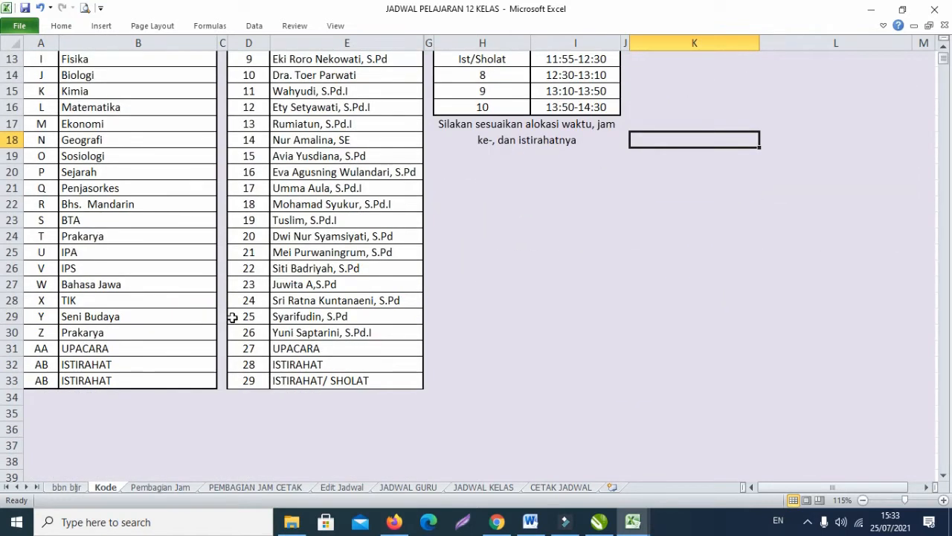
scroll(232, 318, "up", 4)
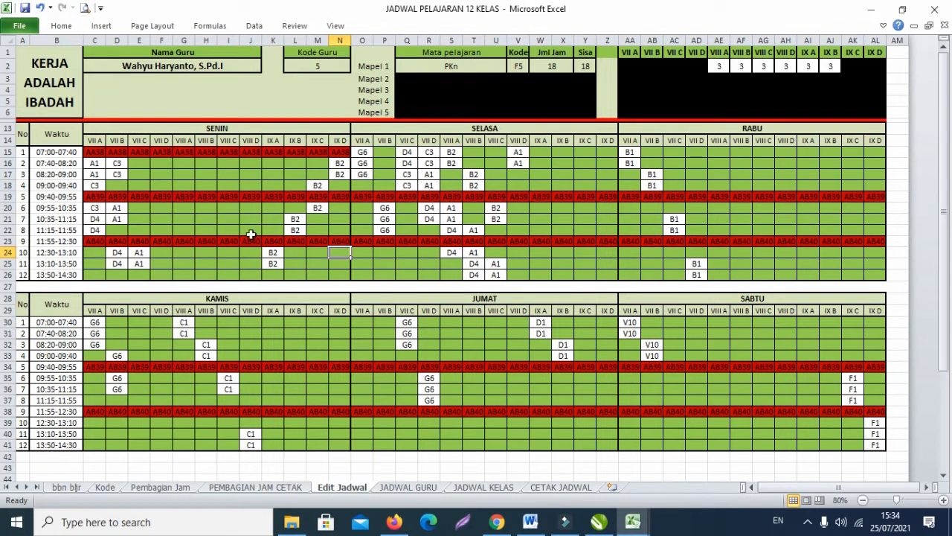
- Set Nama Guru on the Edit Jadwal sheet to the first teacher in the list, code 1
left_click(252, 68)
left_click(264, 69)
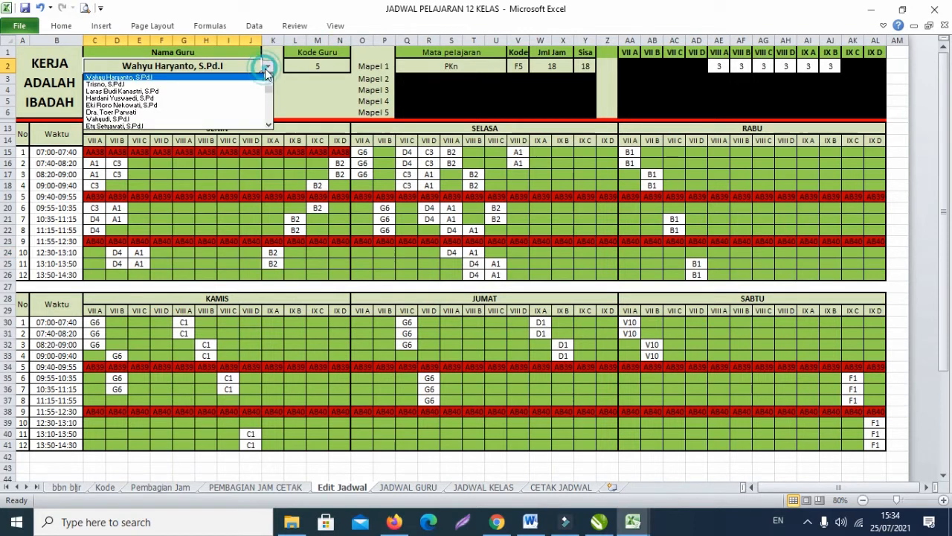
left_click_drag(267, 90, 268, 79)
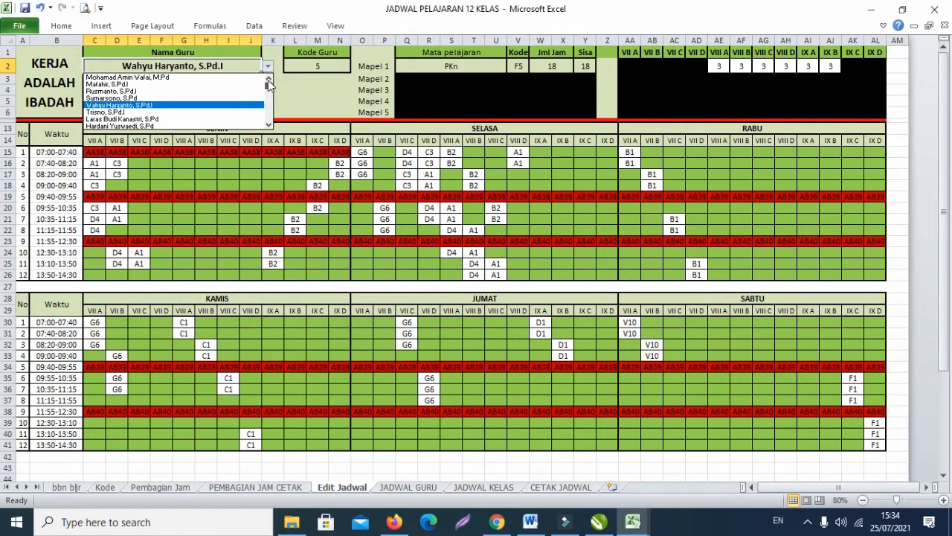
left_click(246, 78)
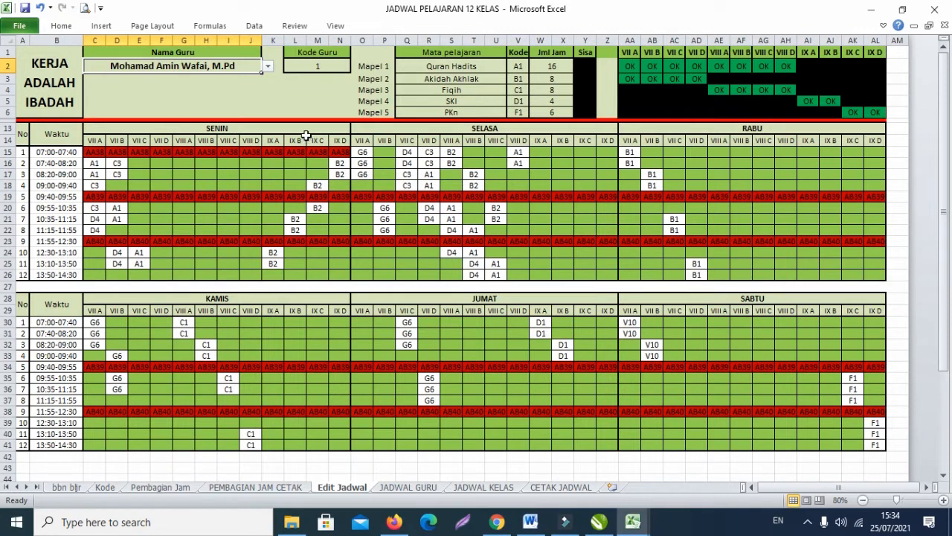
left_click(265, 67)
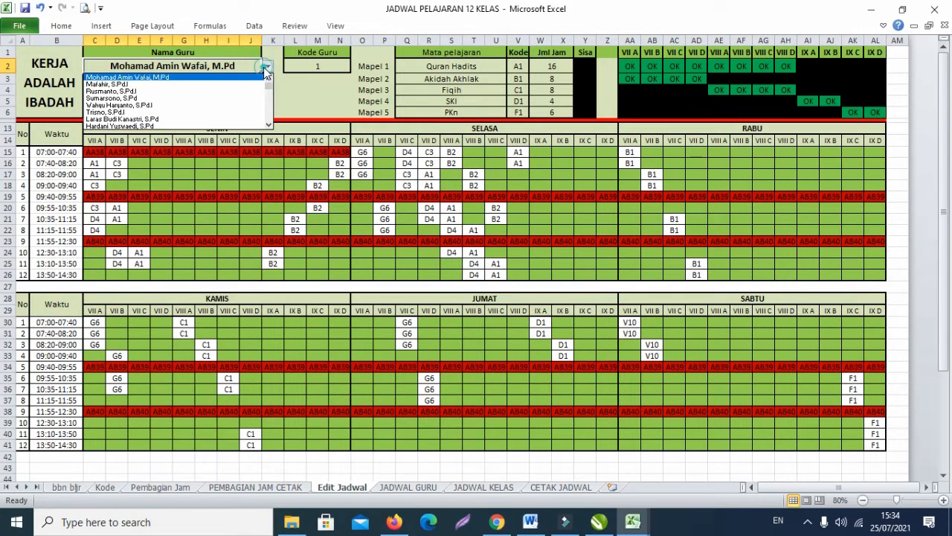
left_click(227, 78)
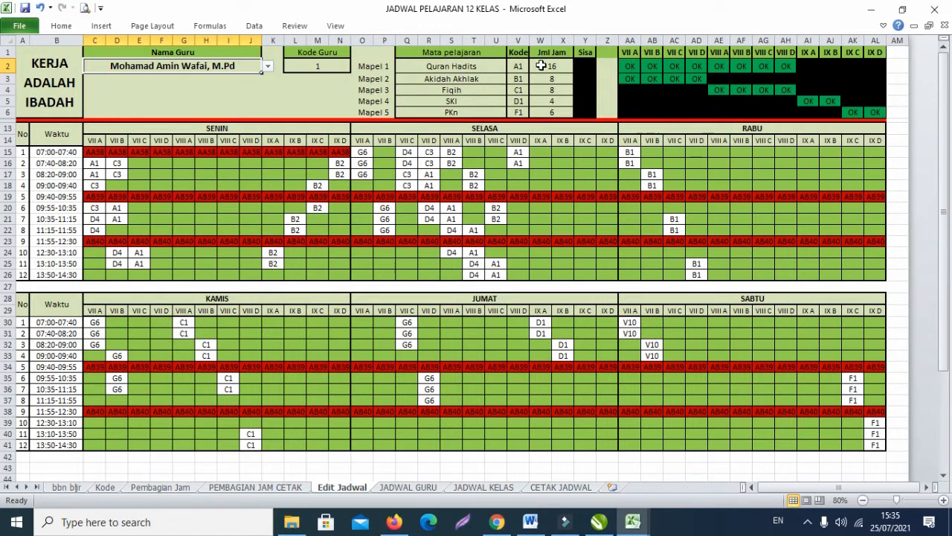
- Try code B1 in the Senin VII C slot at 08:20-09:00 (E17) to test the clash check, and clear it
left_click(140, 176)
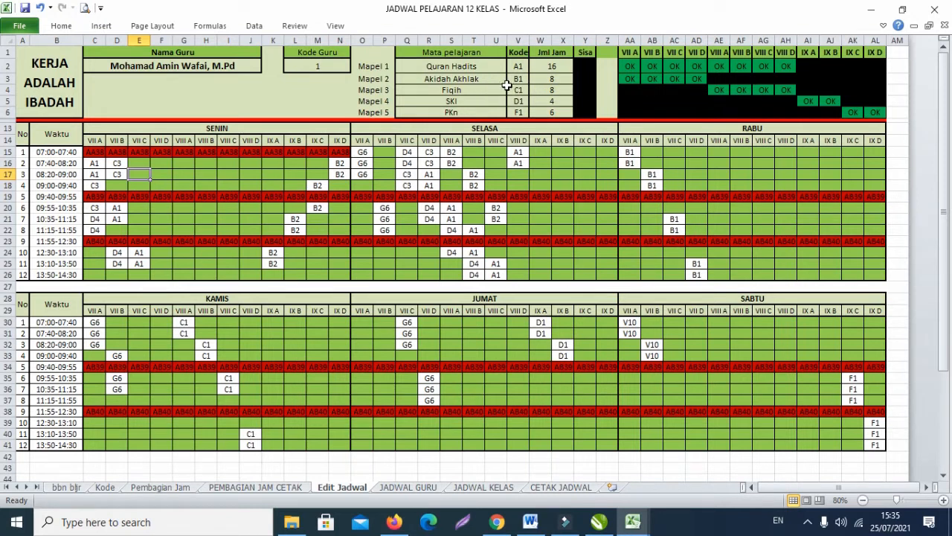
type("B1")
key("Tab")
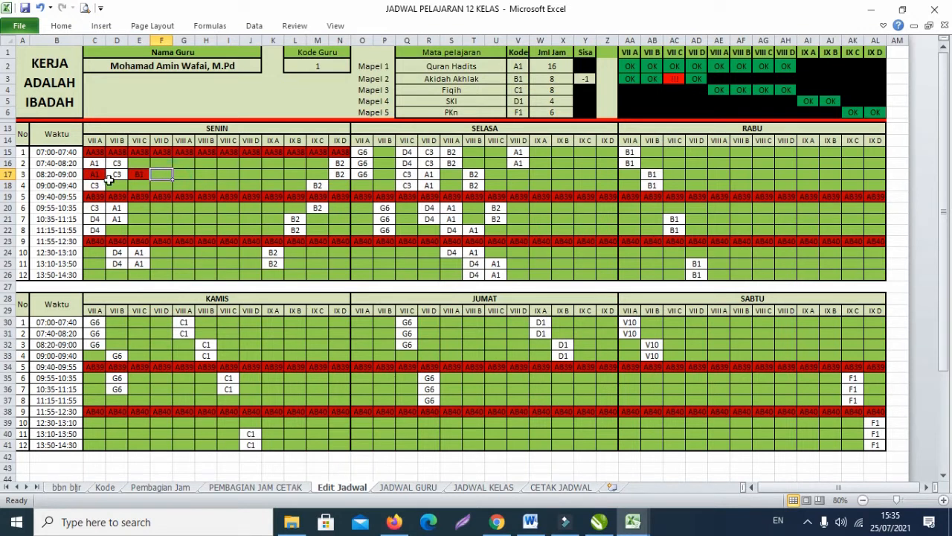
left_click(140, 175)
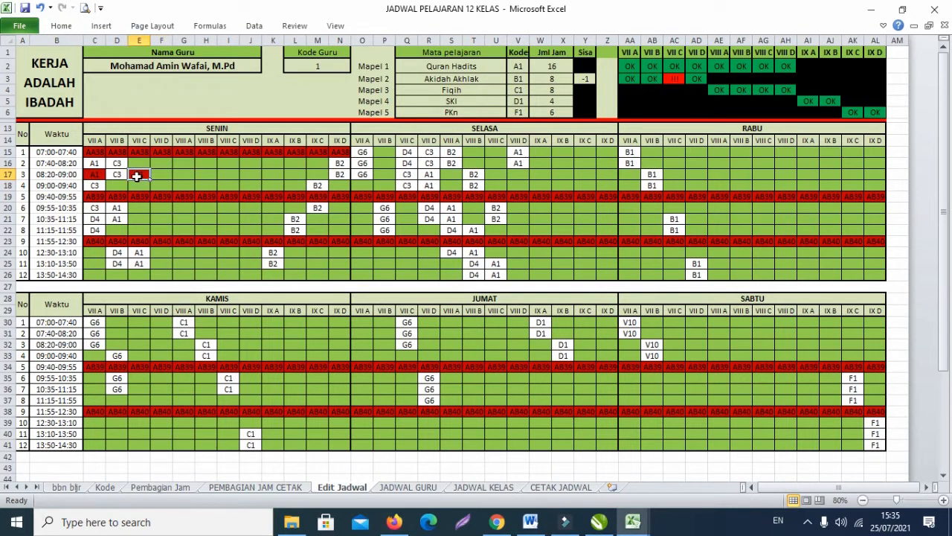
key("Delete")
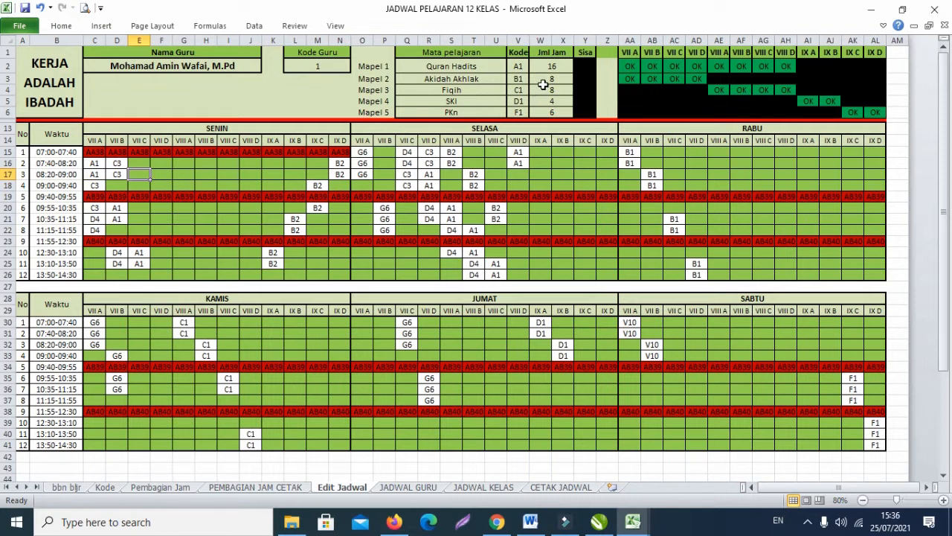
- Try code C1 in the Selasa IX A slot at 09:00-09:40 (W18), and clear it again
left_click(542, 184)
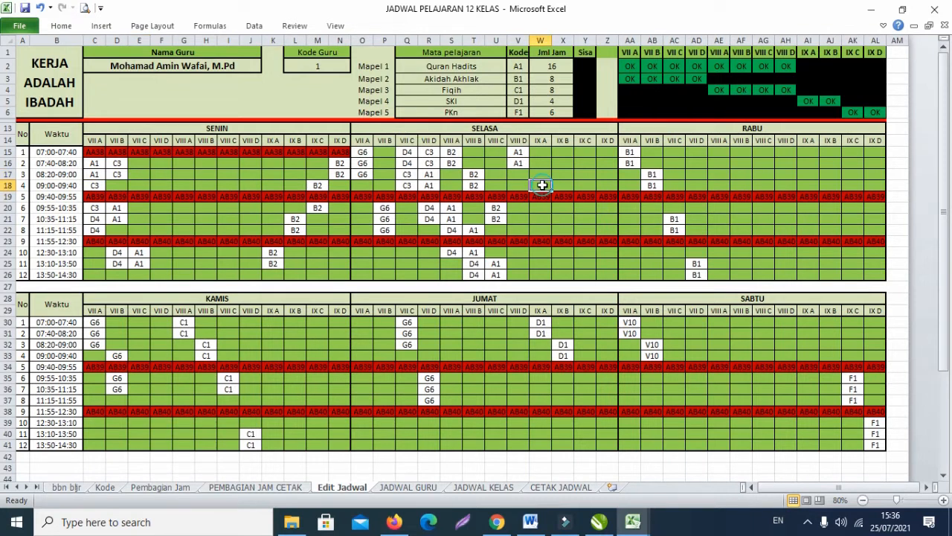
type("C3")
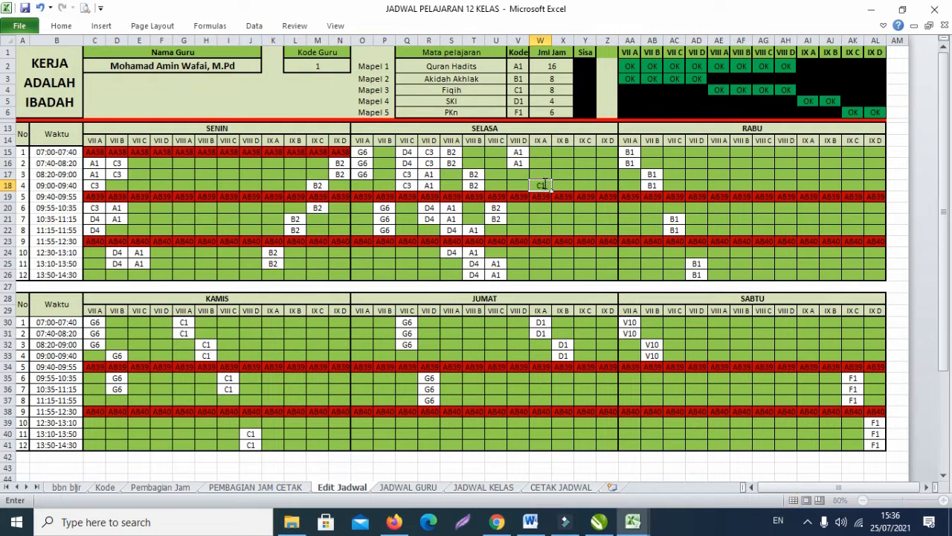
left_click(564, 179)
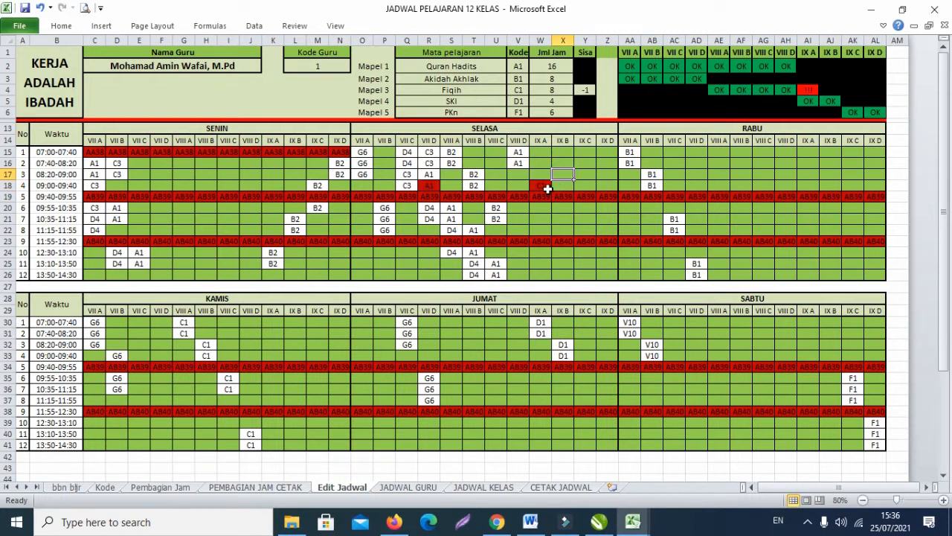
left_click(547, 184)
key("Delete")
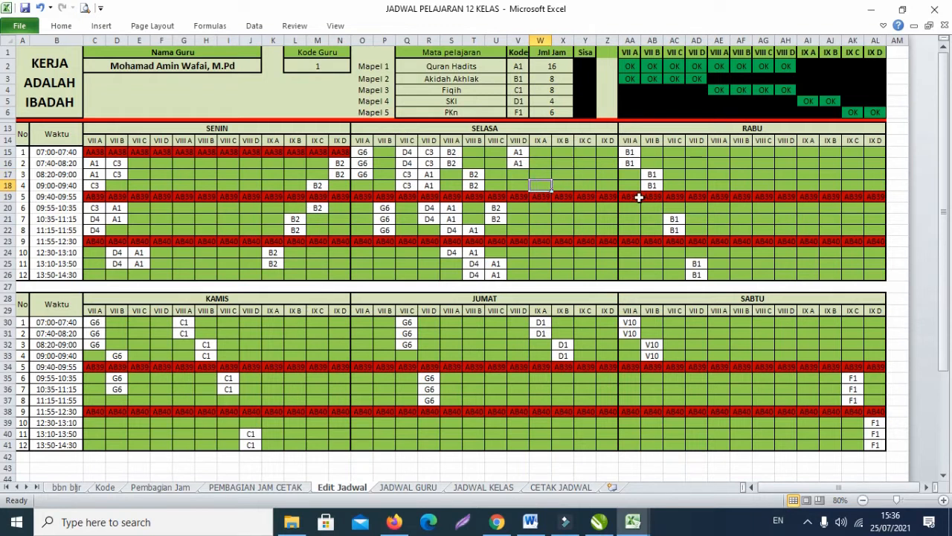
- Try code D1 in the Rabu VIII A slot at 09:00-09:40 (AE18), and clear the cell
left_click(715, 187)
type("D1")
left_click(748, 207)
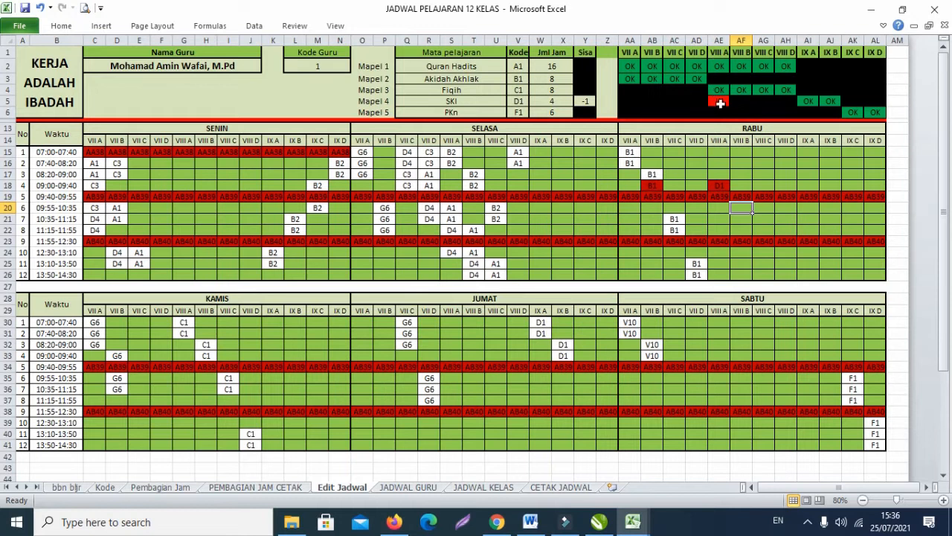
left_click(721, 186)
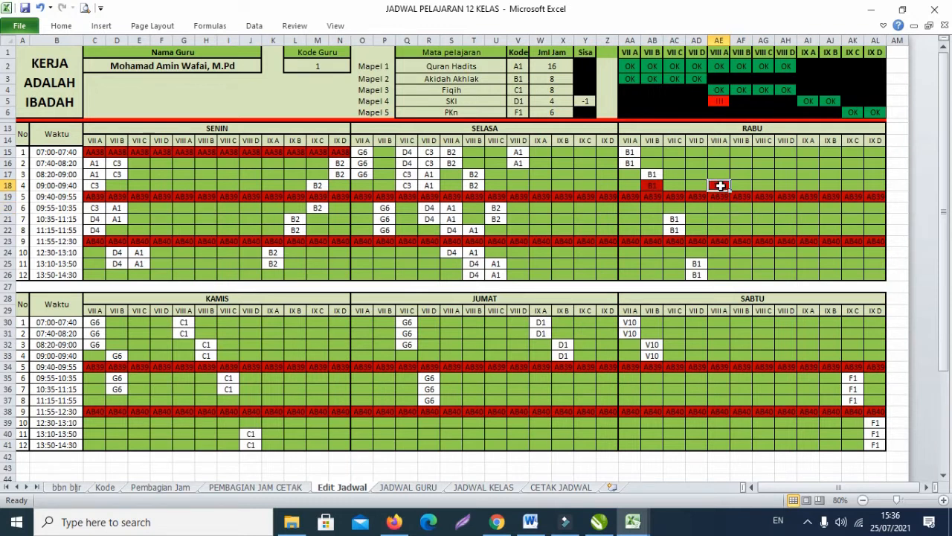
key("Delete")
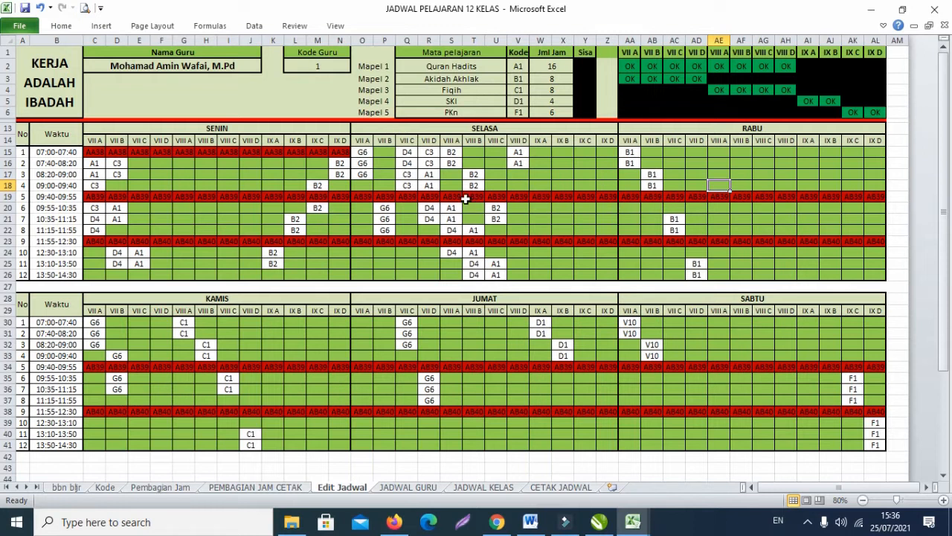
- Examine the weekly hours per subject and the Jumlah row for classes VII to IX on the bbn bljr sheet
left_click(67, 487)
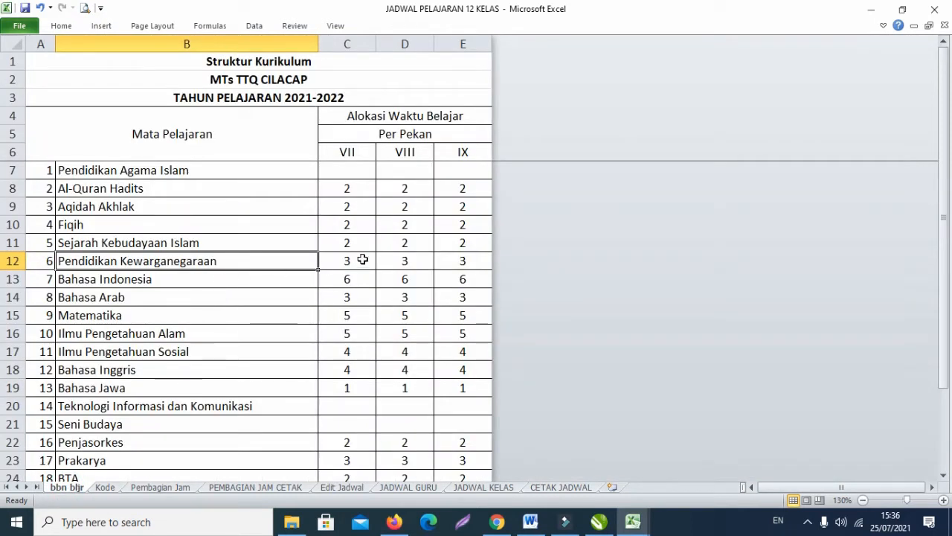
scroll(361, 260, "down", 3)
scroll(363, 259, "up", 2)
scroll(362, 258, "up", 1)
left_click(326, 185)
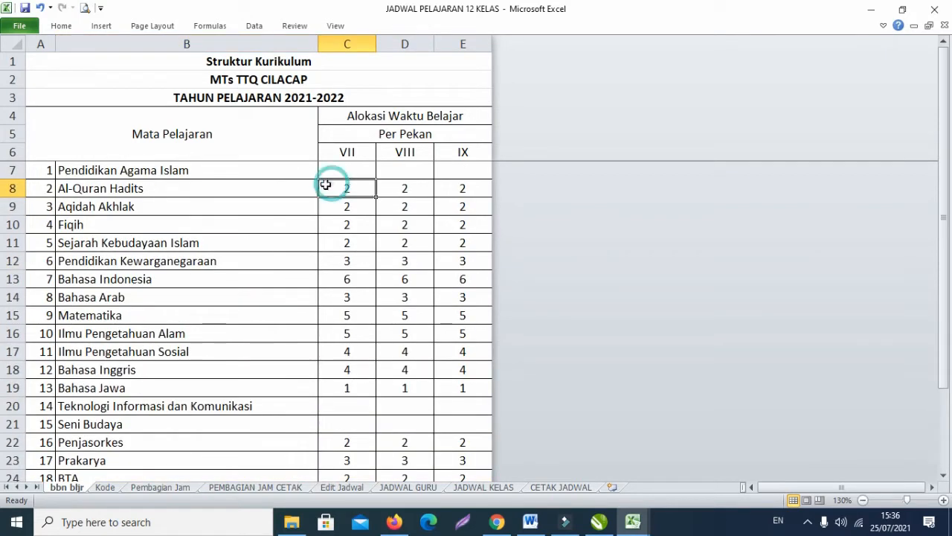
left_click(210, 175)
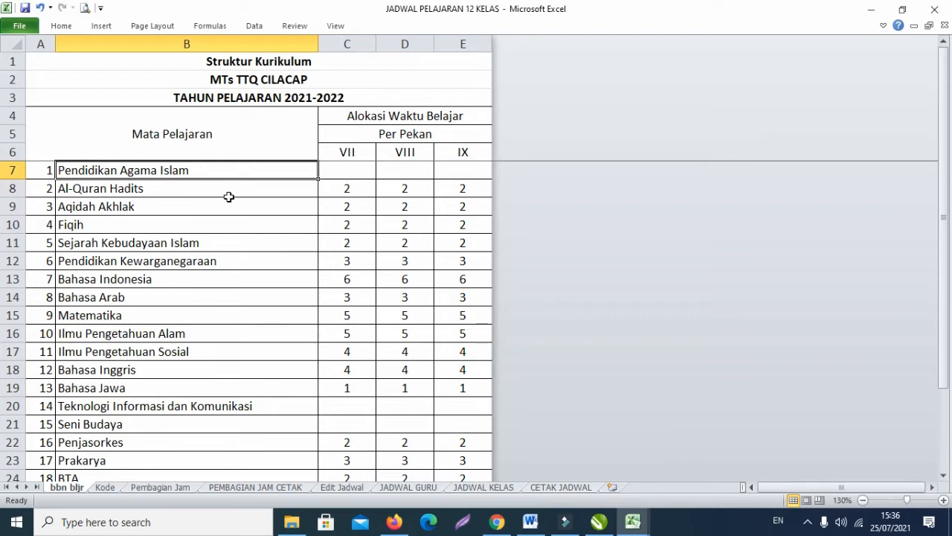
scroll(243, 214, "down", 3)
scroll(242, 215, "up", 3)
scroll(384, 223, "down", 4)
scroll(383, 222, "up", 4)
scroll(411, 218, "down", 4)
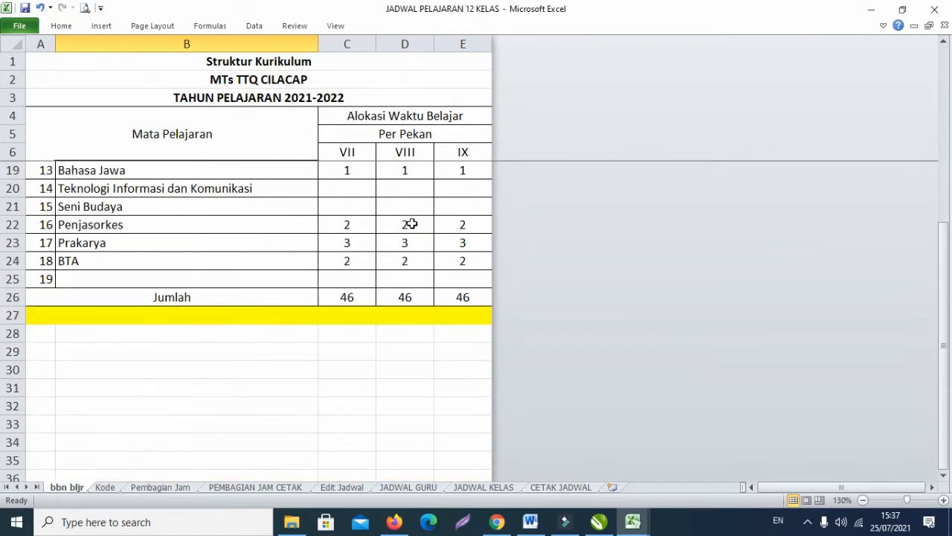
scroll(412, 223, "up", 4)
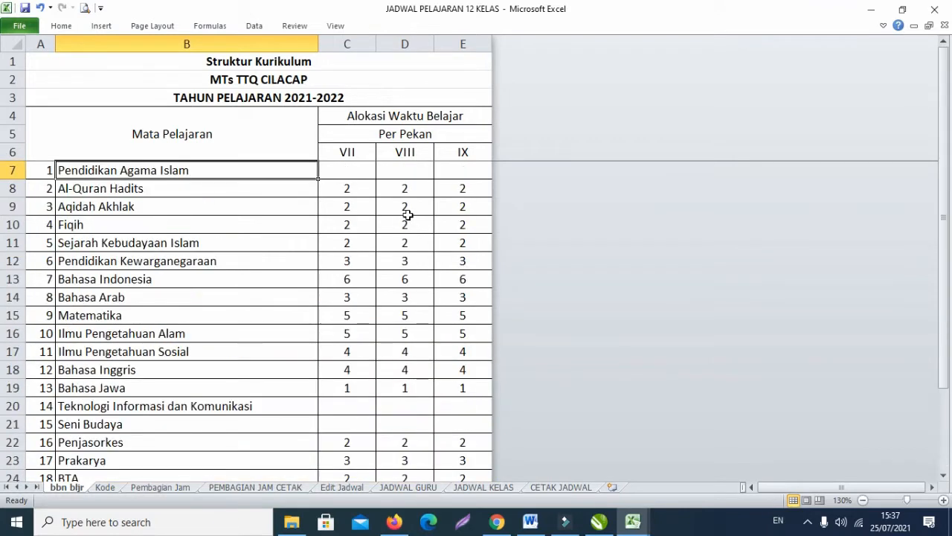
scroll(401, 225, "down", 4)
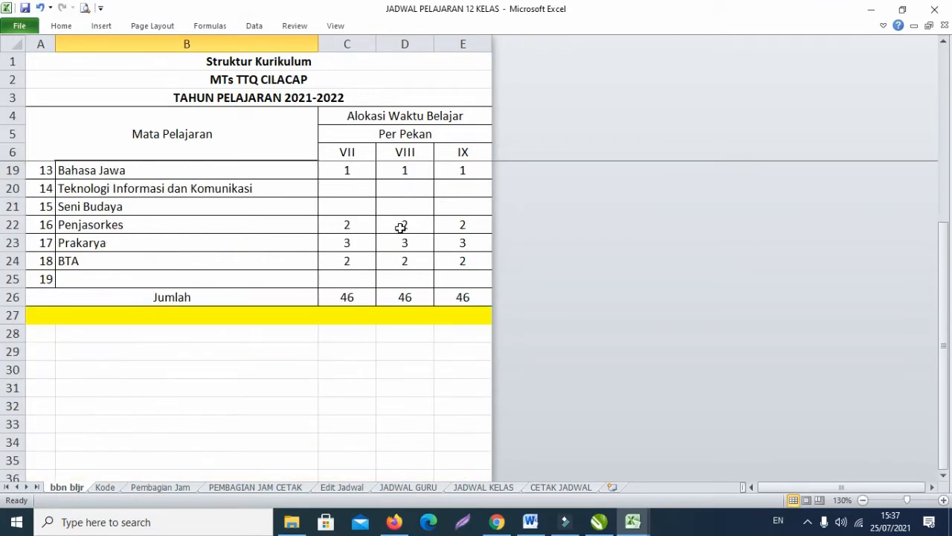
scroll(400, 228, "up", 4)
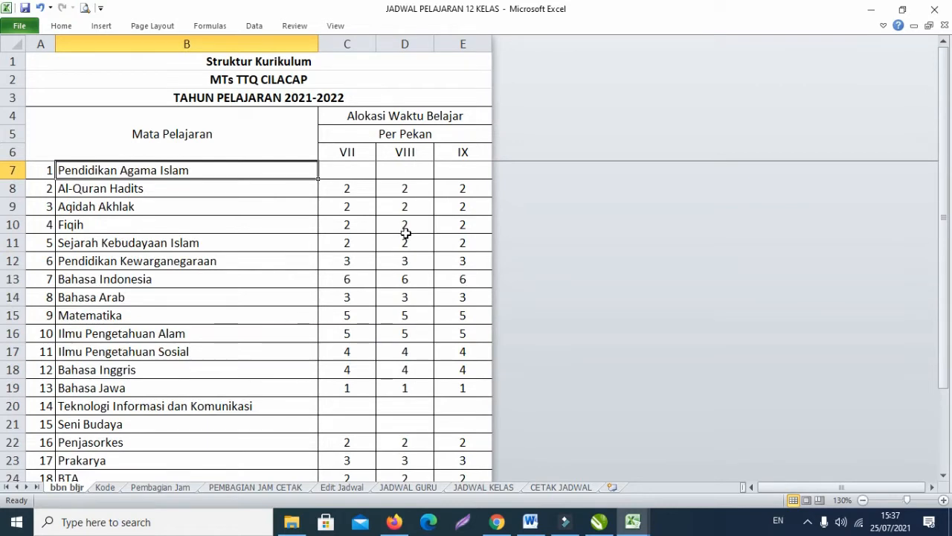
scroll(410, 227, "down", 3)
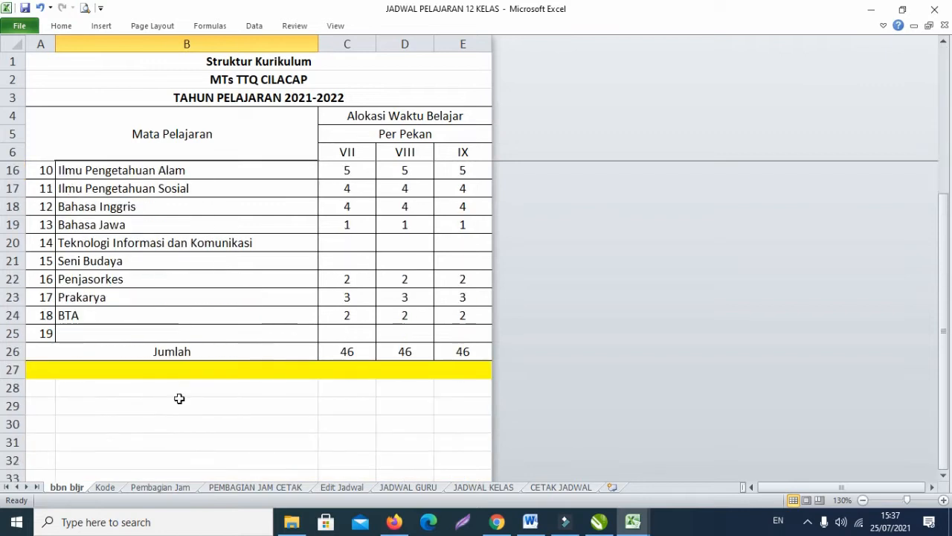
- Compare the subject codes on the Kode sheet with the curriculum subjects on the bbn bljr sheet
left_click(106, 487)
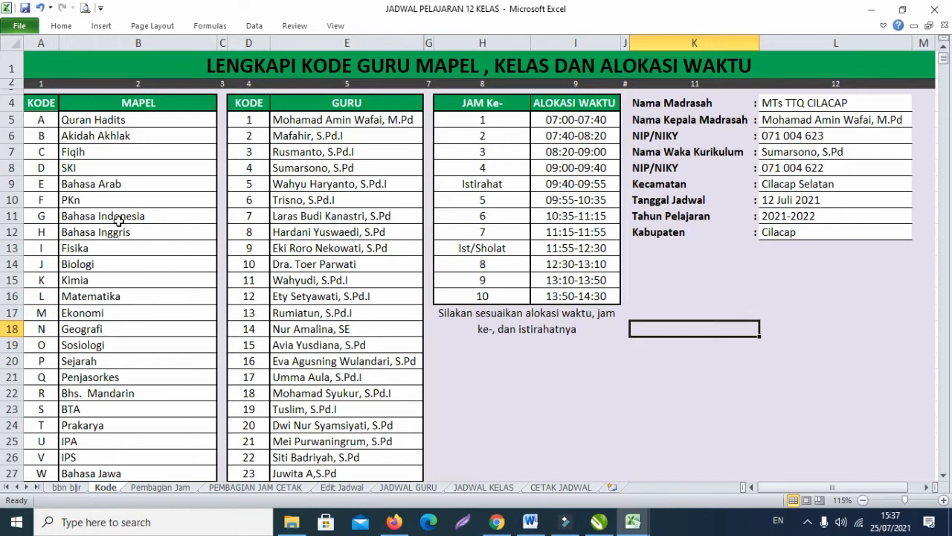
scroll(119, 221, "down", 4)
scroll(119, 223, "up", 3)
scroll(120, 224, "up", 1)
left_click(97, 121)
left_click(100, 168)
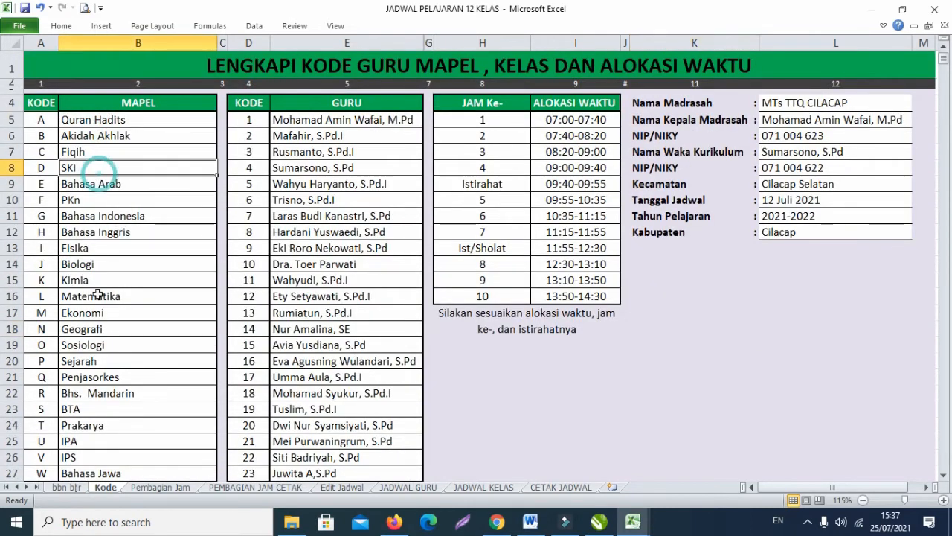
left_click(66, 487)
scroll(204, 294, "up", 3)
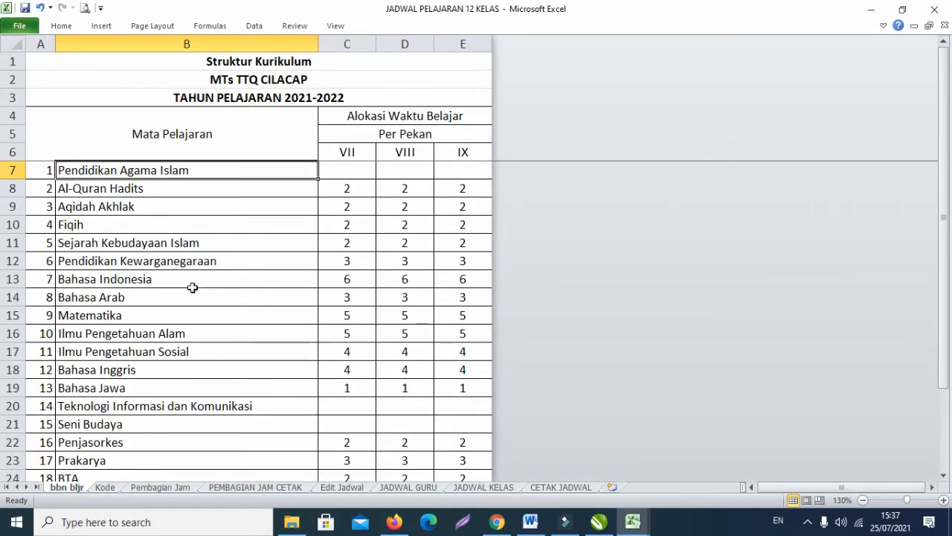
- Review the teacher list on the Kode sheet down to the UPACARA and ISTIRAHAT entries, and return to the Edit Jadwal sheet
left_click(113, 486)
left_click(306, 122)
scroll(319, 223, "down", 5)
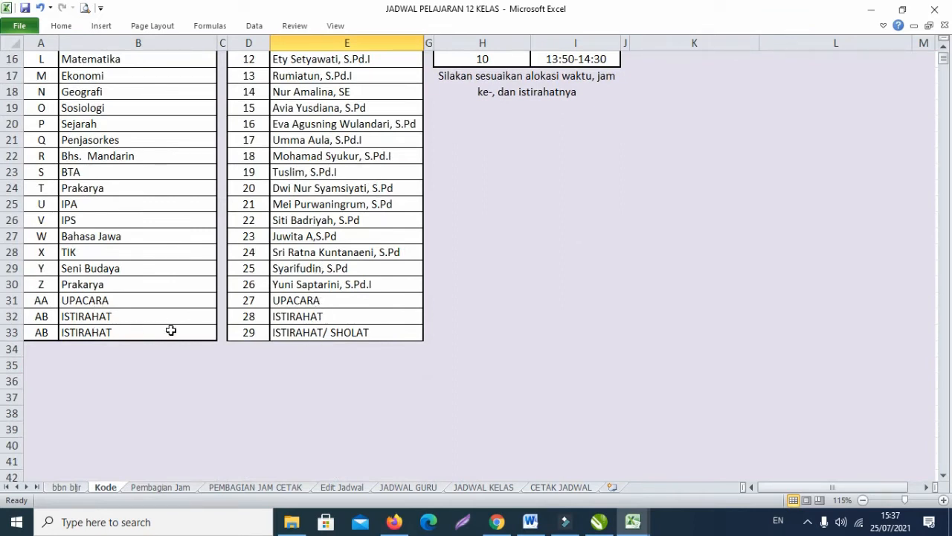
left_click(292, 305)
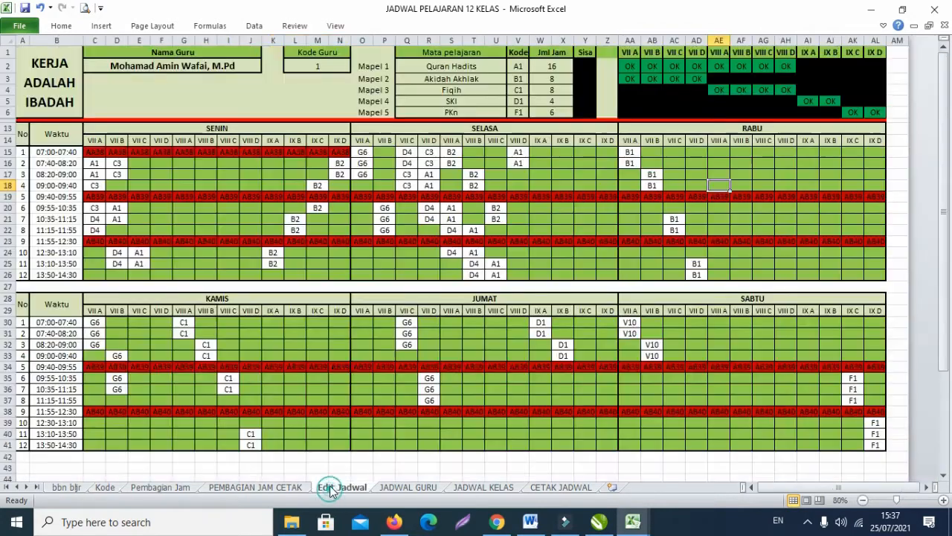
left_click(336, 488)
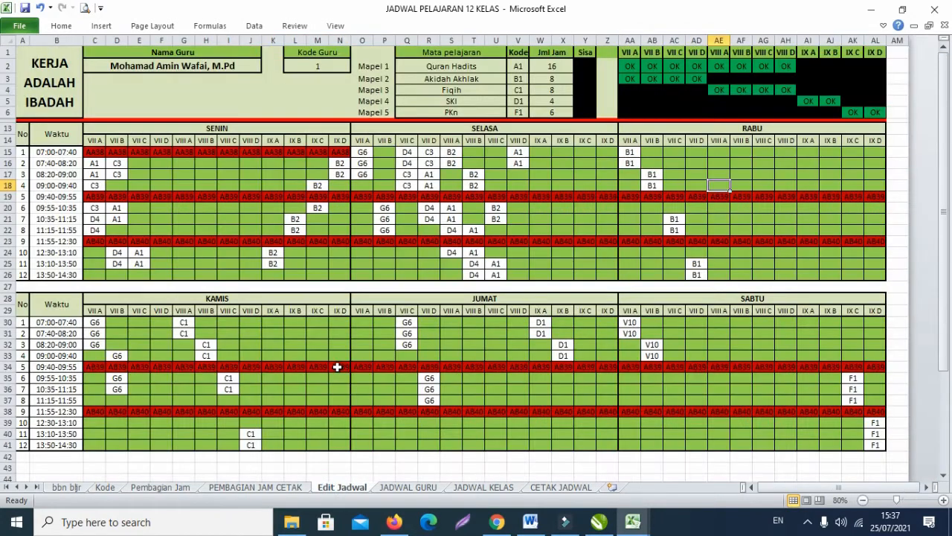
- Inspect the AA38 entries in the Senin 07:00-07:40 row for several classes
left_click(105, 152)
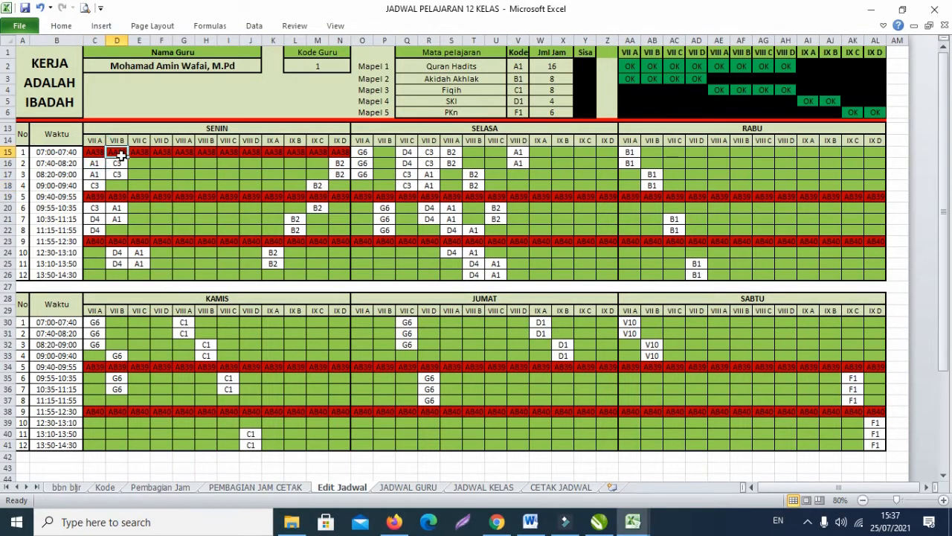
left_click(176, 152)
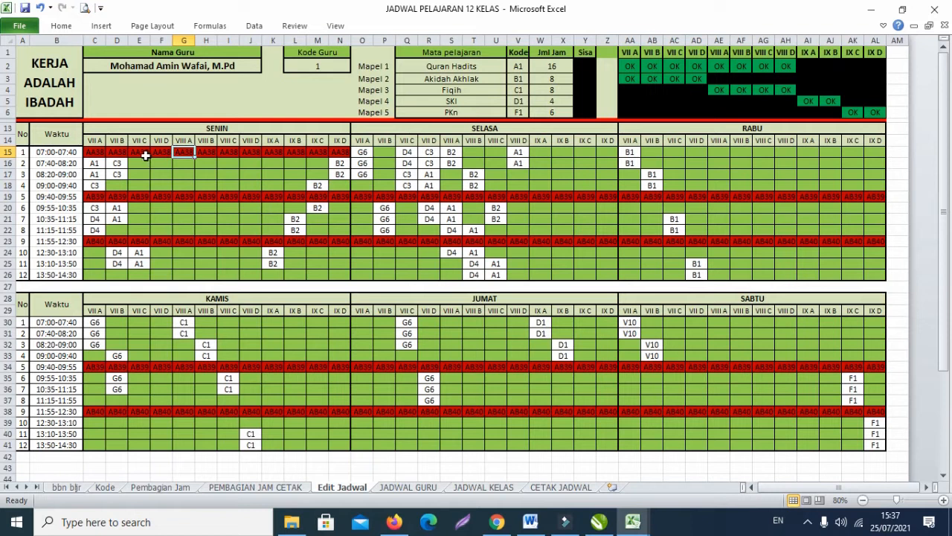
left_click(106, 153)
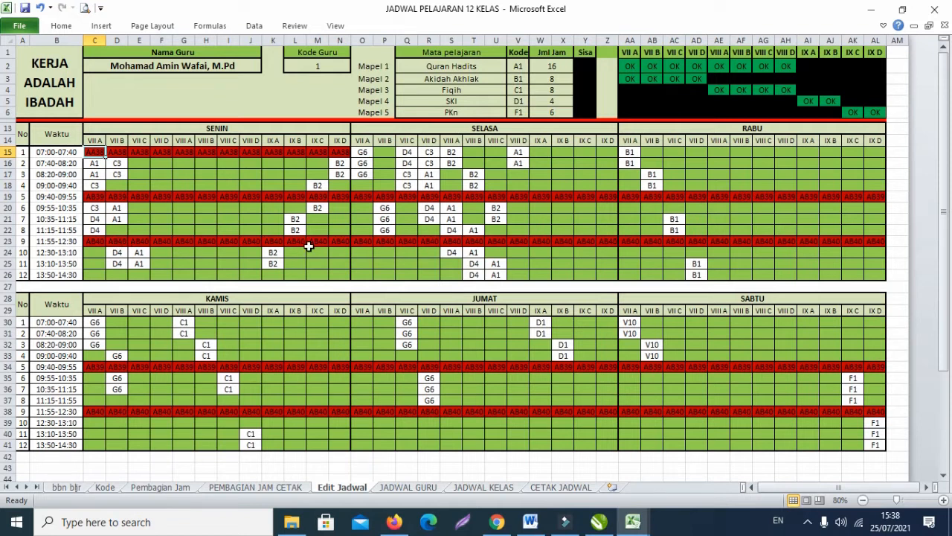
- Review the JAM Ke- and ALOKASI WAKTU table on the Kode sheet, including the Istirahat row and period 5
left_click(102, 490)
scroll(313, 331, "up", 5)
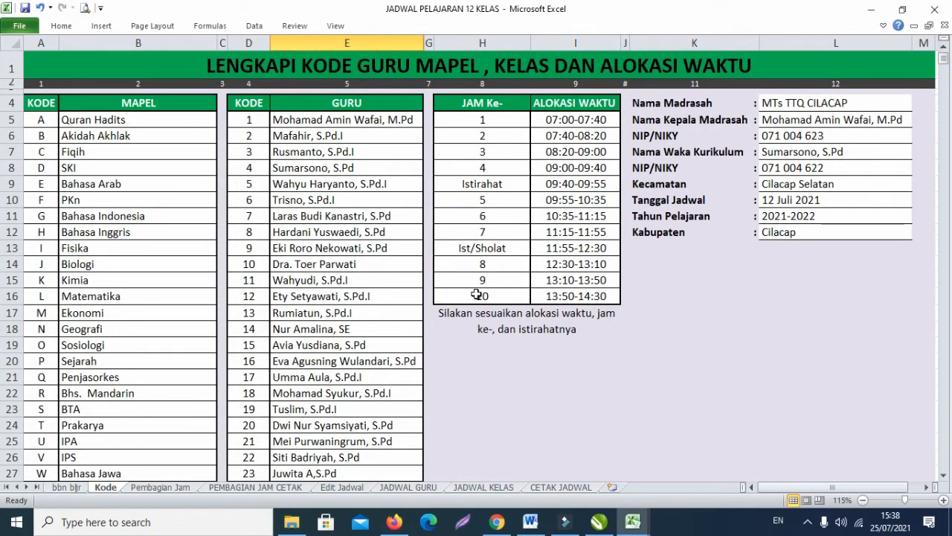
left_click(486, 183)
left_click(488, 198)
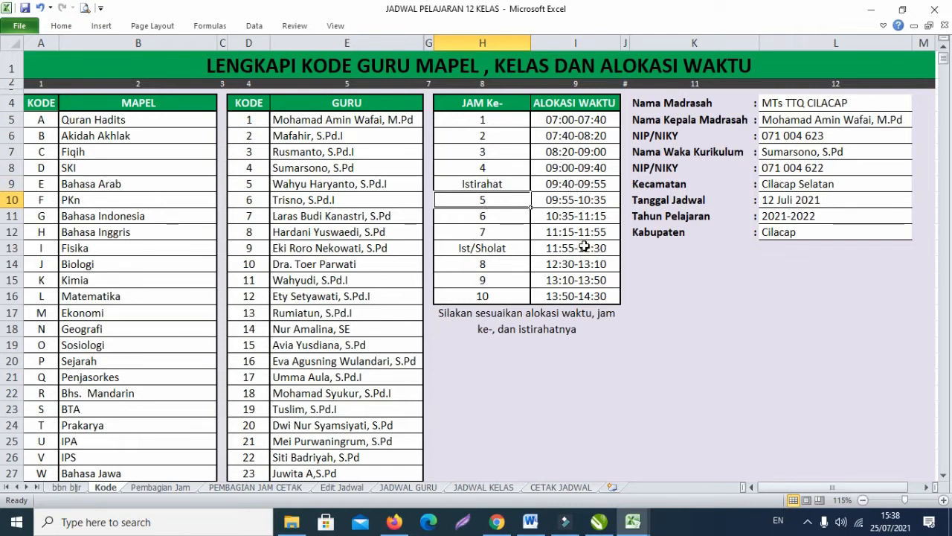
- Go through the school identity fields on the Kode sheet, from Nama Madrasah to Kabupaten
left_click(779, 105)
left_click(777, 120)
left_click(776, 135)
left_click(779, 170)
left_click(779, 201)
left_click(778, 232)
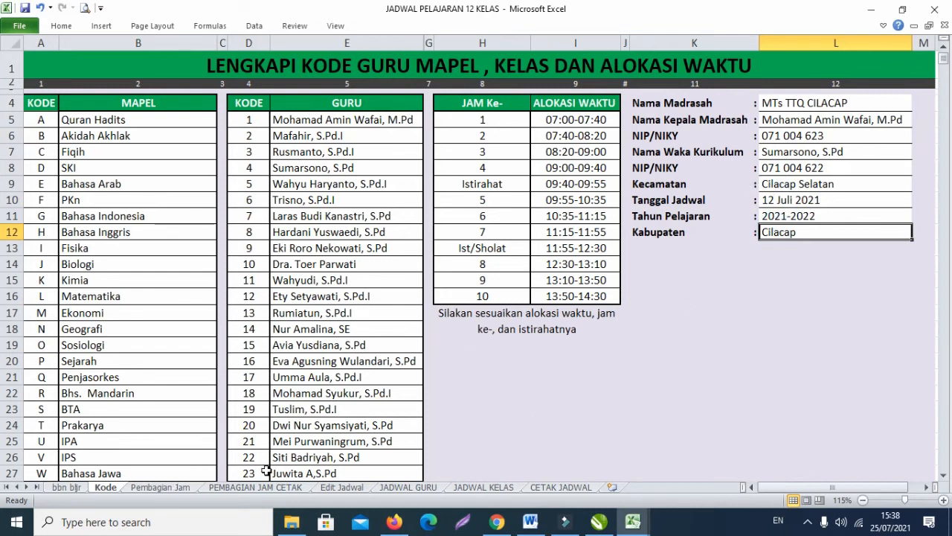
- Examine the subjects and teaching hours per class assigned to each teacher on the Pembagian Jam sheet
left_click(181, 489)
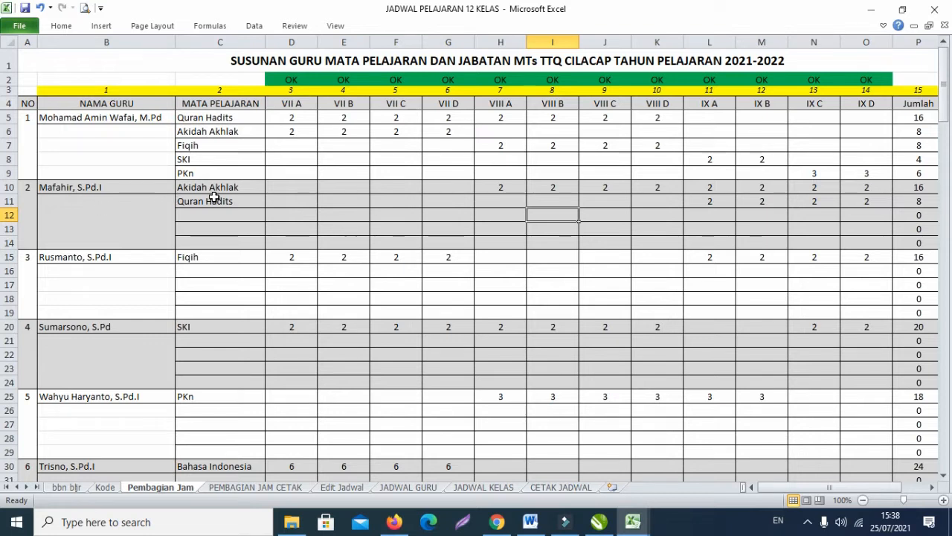
scroll(213, 200, "down", 6)
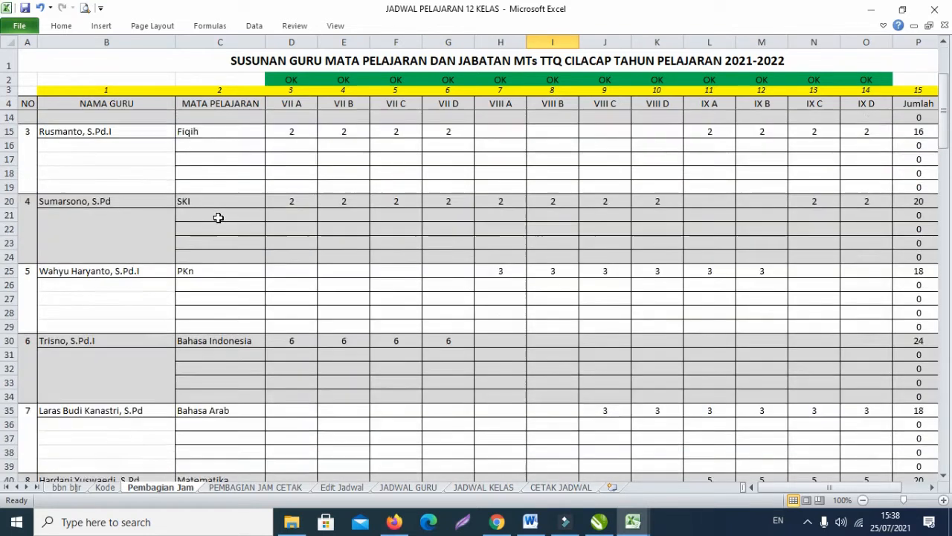
scroll(222, 224, "down", 1)
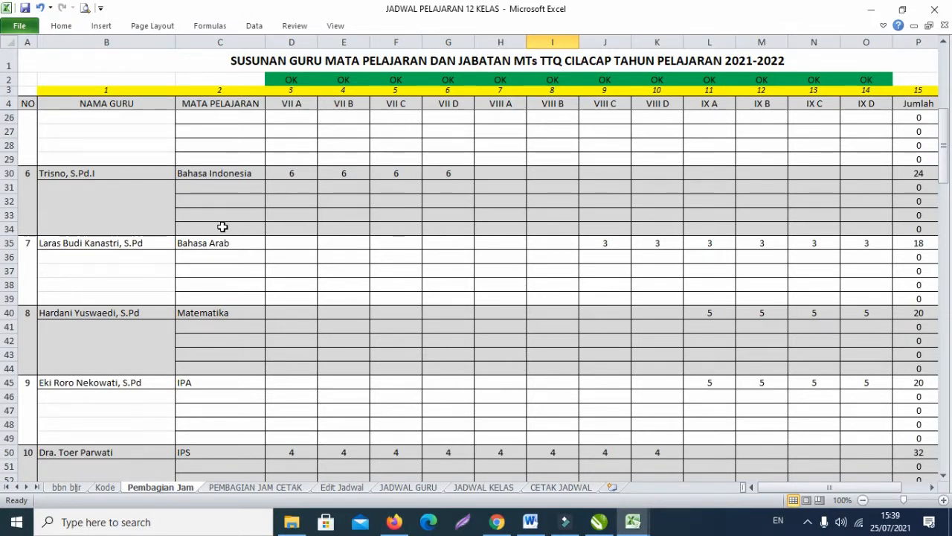
scroll(223, 227, "up", 7)
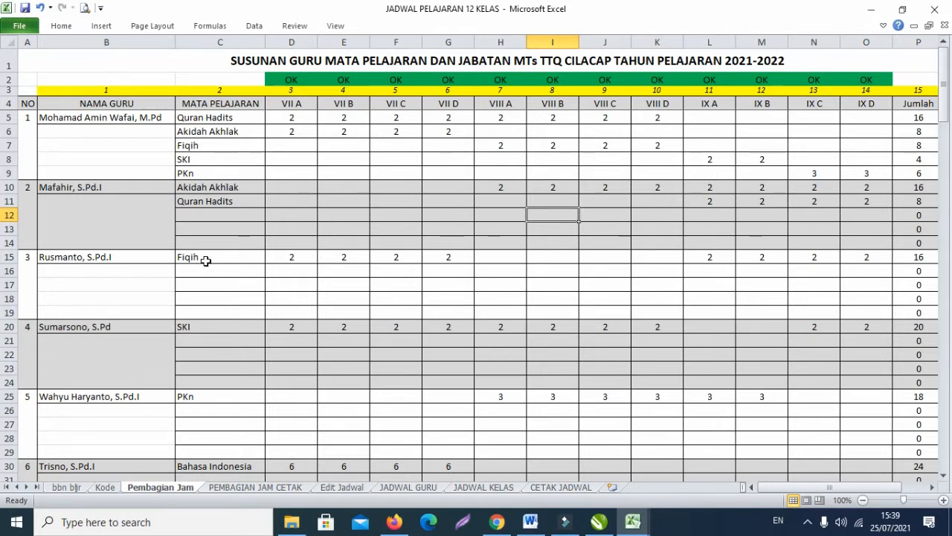
scroll(206, 261, "down", 15)
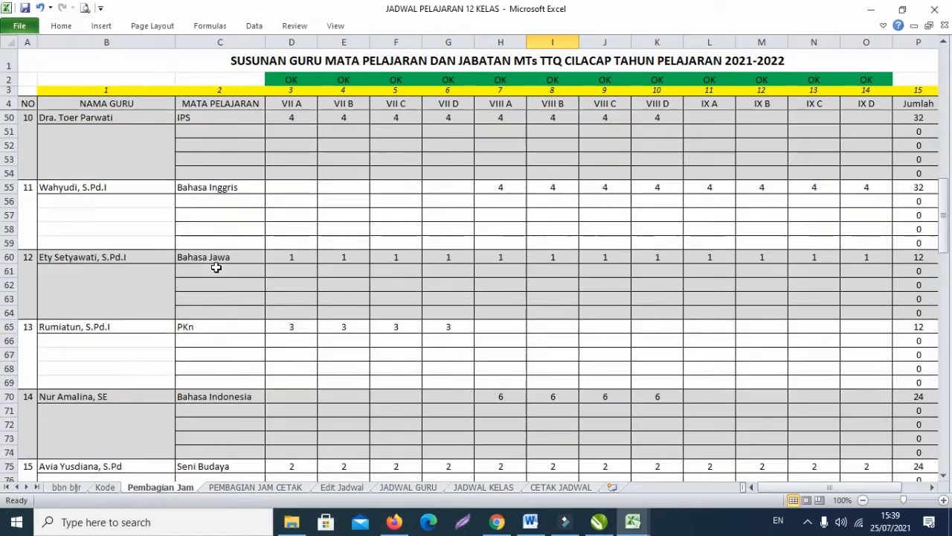
scroll(216, 267, "down", 14)
scroll(216, 268, "up", 12)
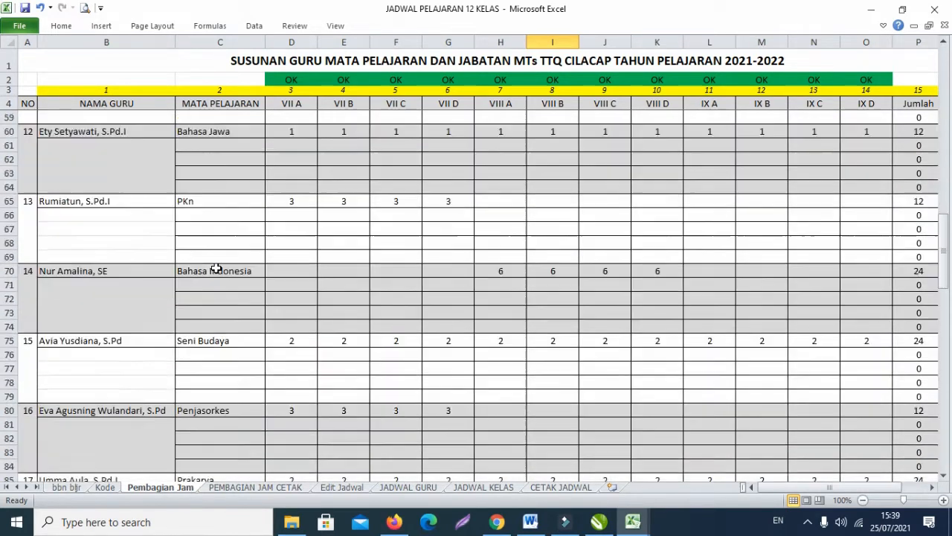
scroll(215, 267, "up", 18)
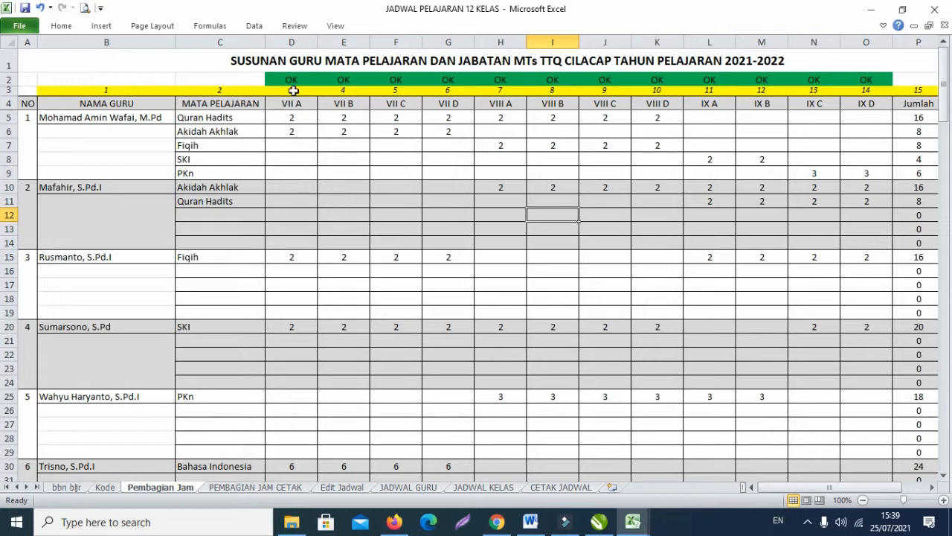
- Check the weekly Jumlah row on the bbn bljr sheet, and return to the Pembagian Jam sheet
left_click(68, 488)
scroll(313, 342, "down", 4)
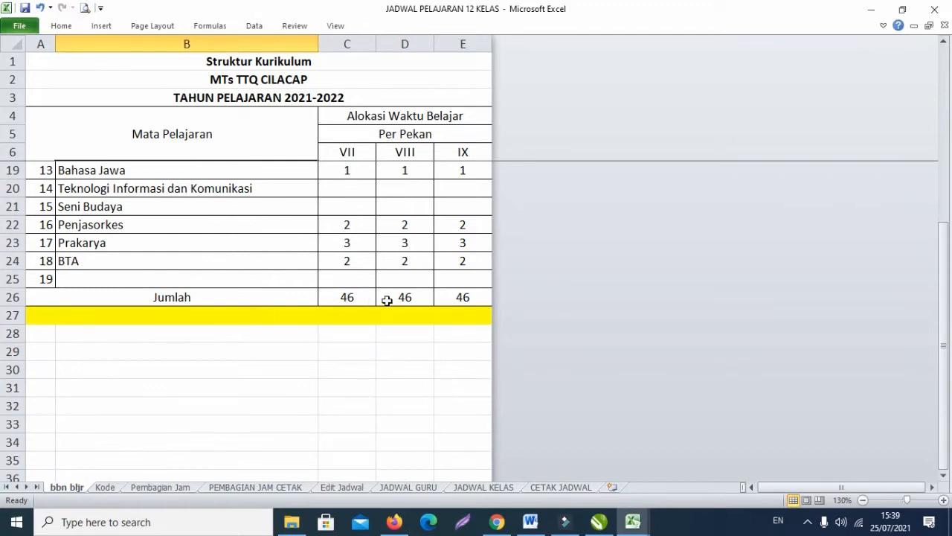
left_click(112, 489)
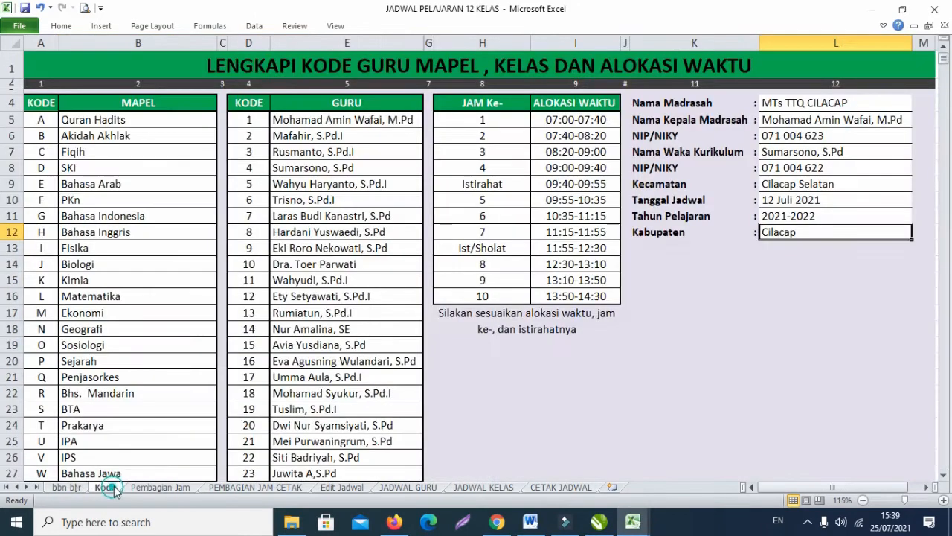
left_click(169, 487)
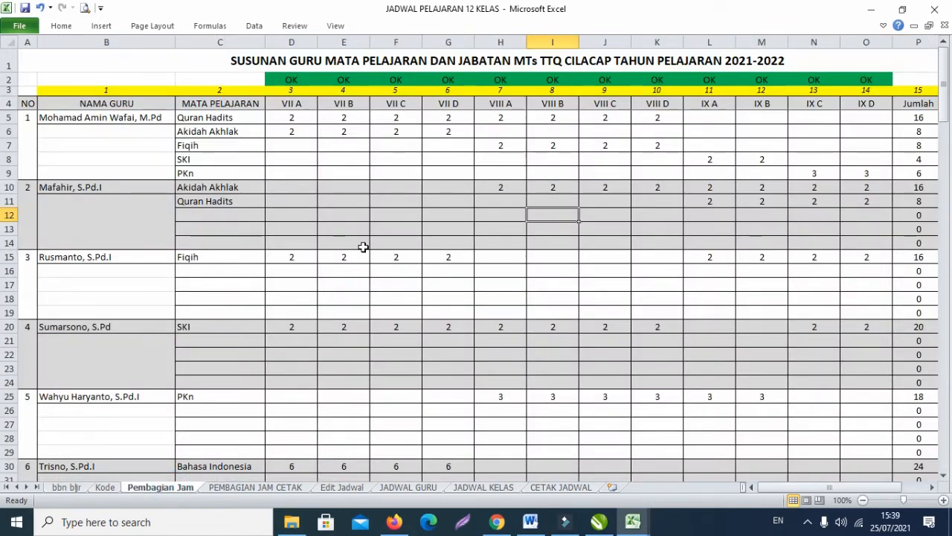
- Try clearing the first teacher's Akidah Akhlak hours for VII A (D6), and re-enter 2
left_click(293, 130)
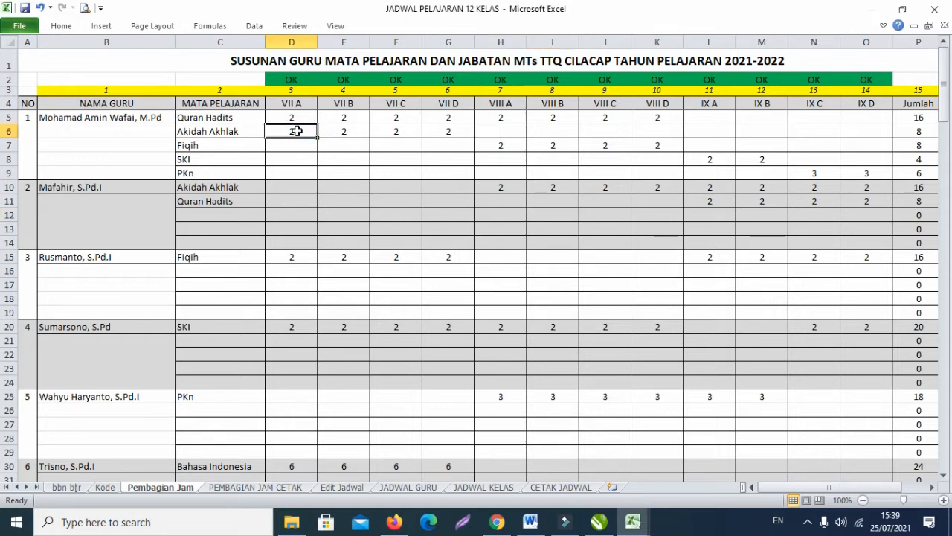
key("Delete")
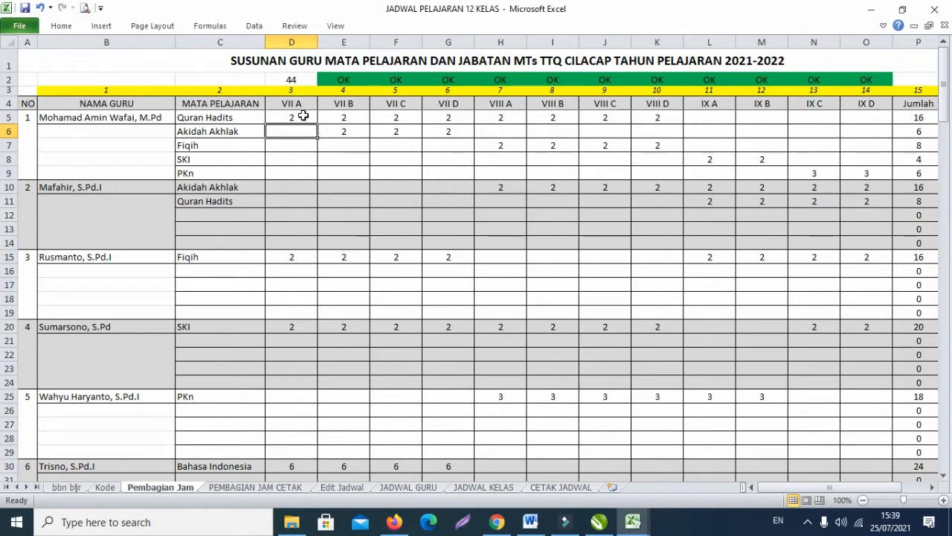
type("2")
left_click(300, 158)
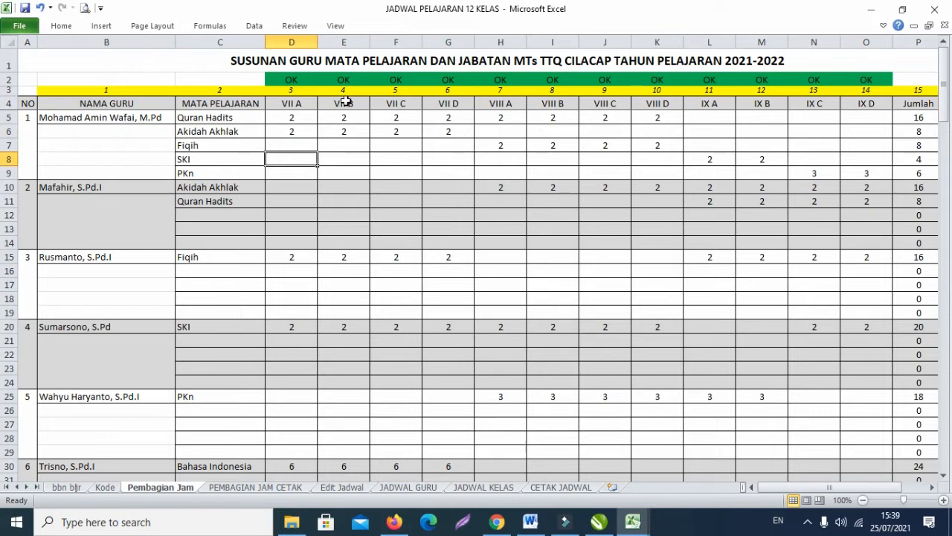
- Compare the printable PEMBAGIAN JAM CETAK sheet with the teaching hours on the Pembagian Jam sheet
left_click(267, 486)
scroll(423, 274, "down", 5)
scroll(422, 272, "up", 5)
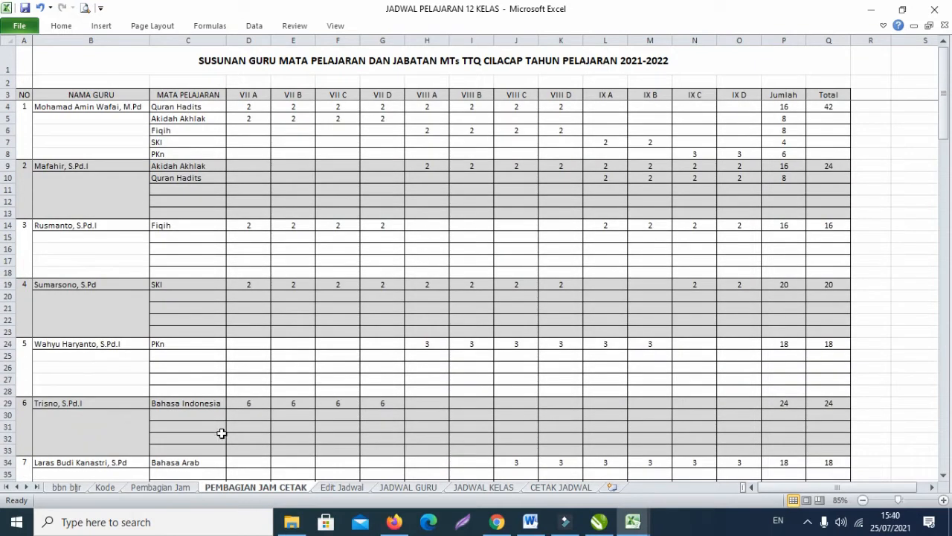
left_click(177, 488)
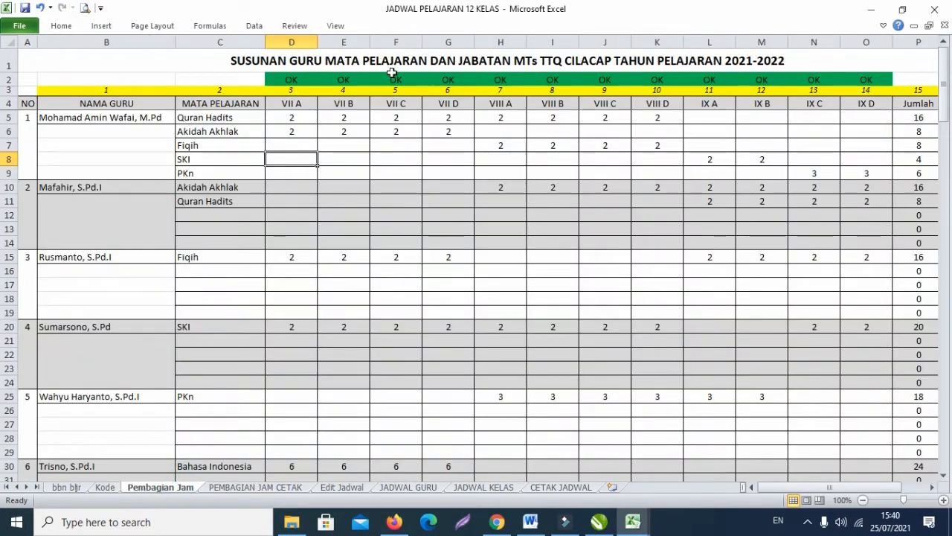
left_click(244, 487)
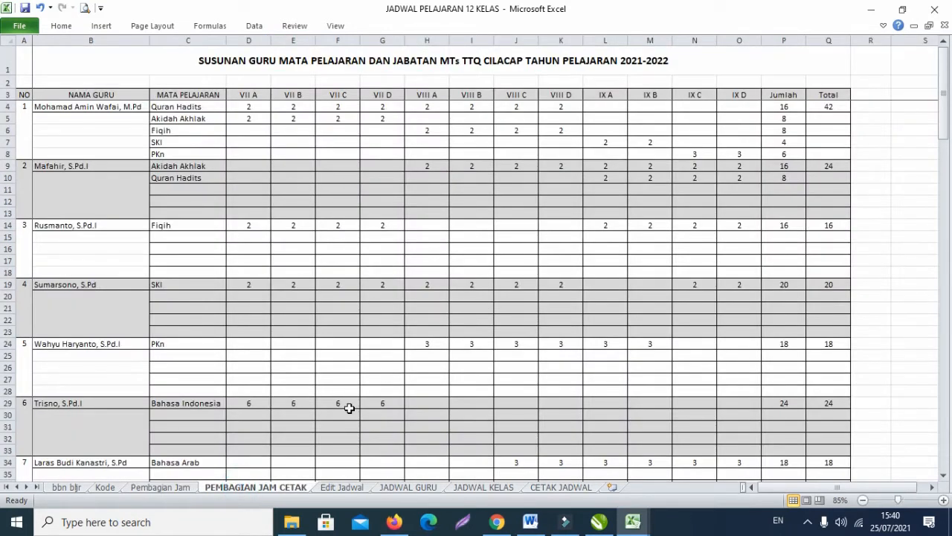
- Choose the teacher with code 3 as Nama Guru on the Edit Jadwal sheet
left_click(331, 486)
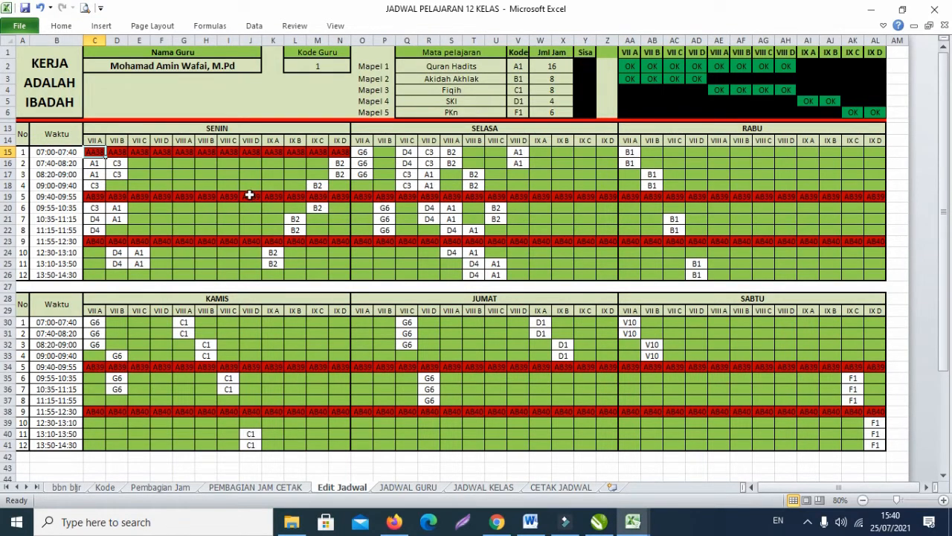
left_click(219, 68)
left_click(266, 68)
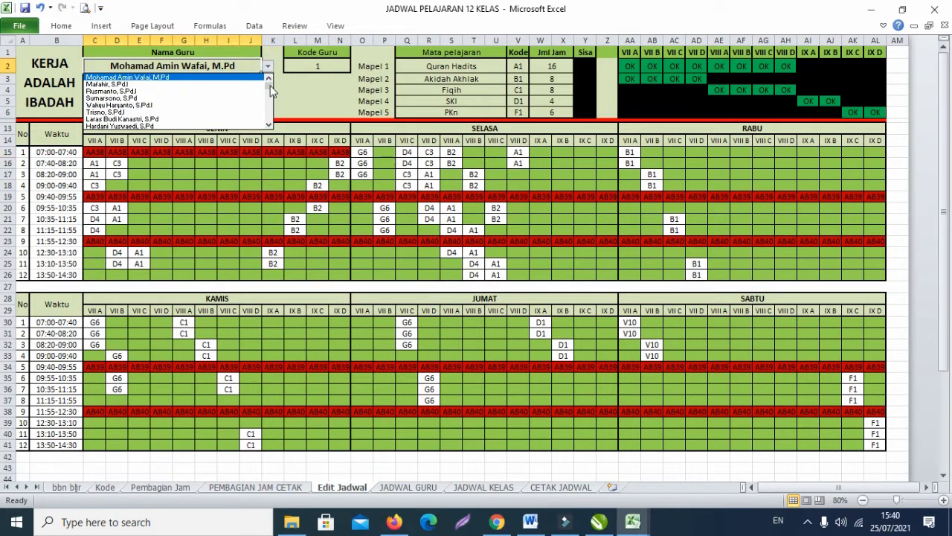
left_click(229, 90)
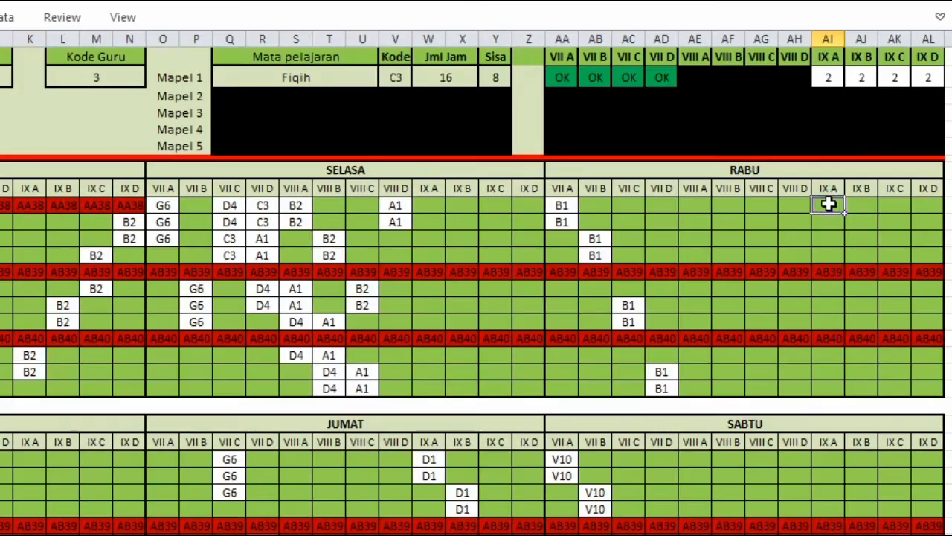
- Enter C3 in the Rabu IX A slots at 07:00-07:40 and 07:40-08:20 (AI15:AI16)
left_click(814, 152)
type("C3")
left_click(837, 253)
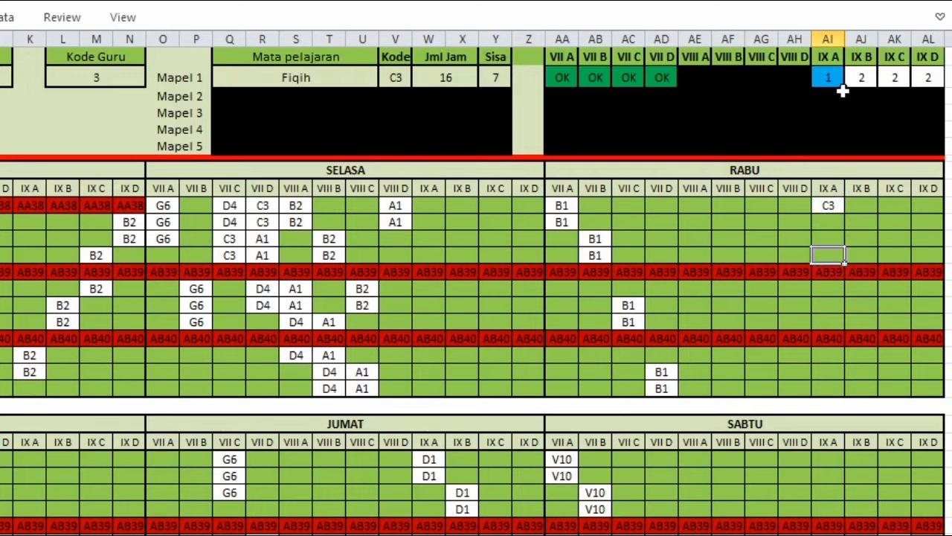
left_click(837, 221)
type("C3")
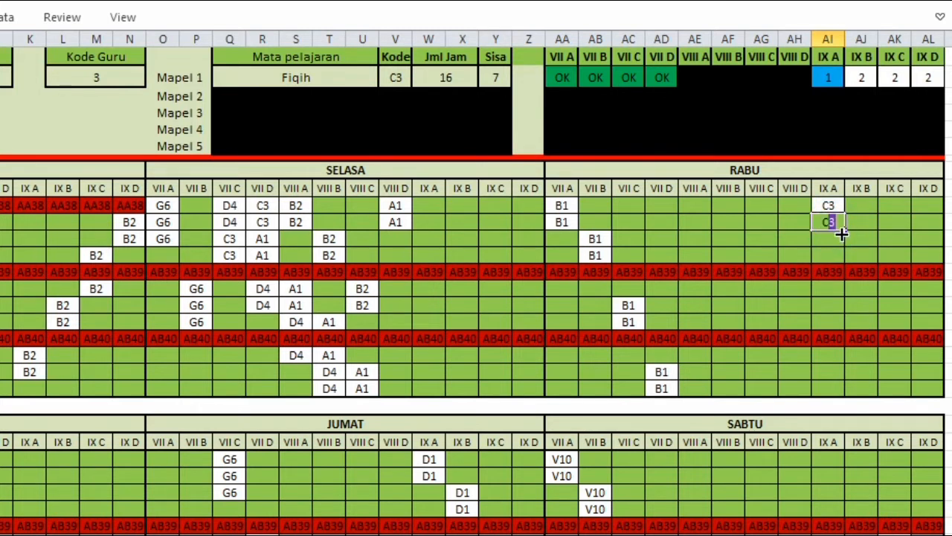
key("Return")
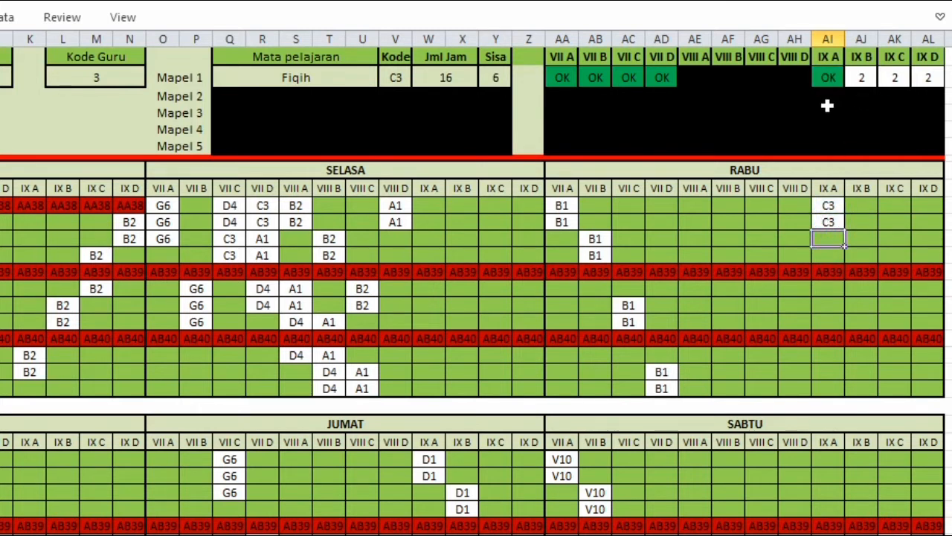
- Enter C3 in the Rabu IX B slots at 08:20-09:00 and 09:00-09:40 (AJ17:AJ18)
left_click(861, 238)
type("C3")
key("Return")
type("C3")
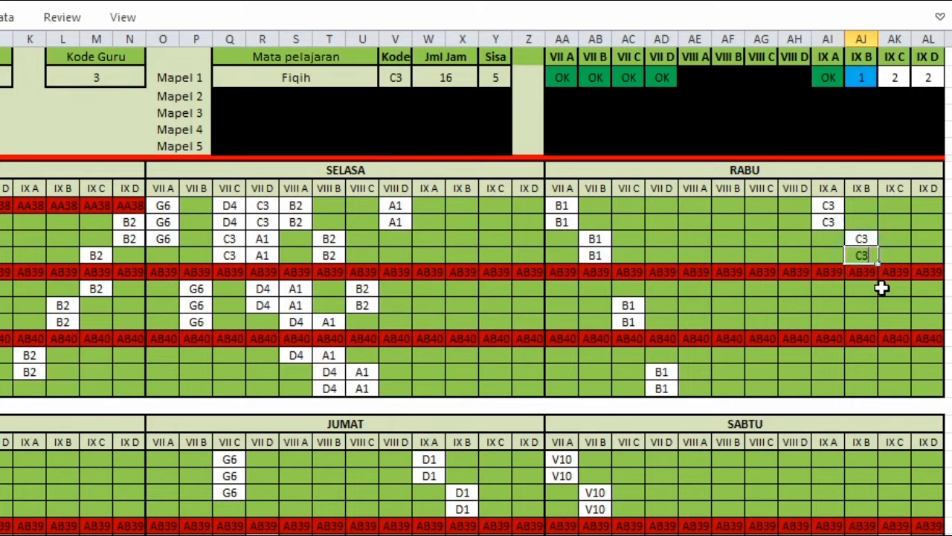
- Enter C3 in the Rabu IX C slots at 09:55-10:35 and 10:35-11:15 (AK20:AK21)
left_click(893, 288)
type("C3")
key("Return")
type("C3")
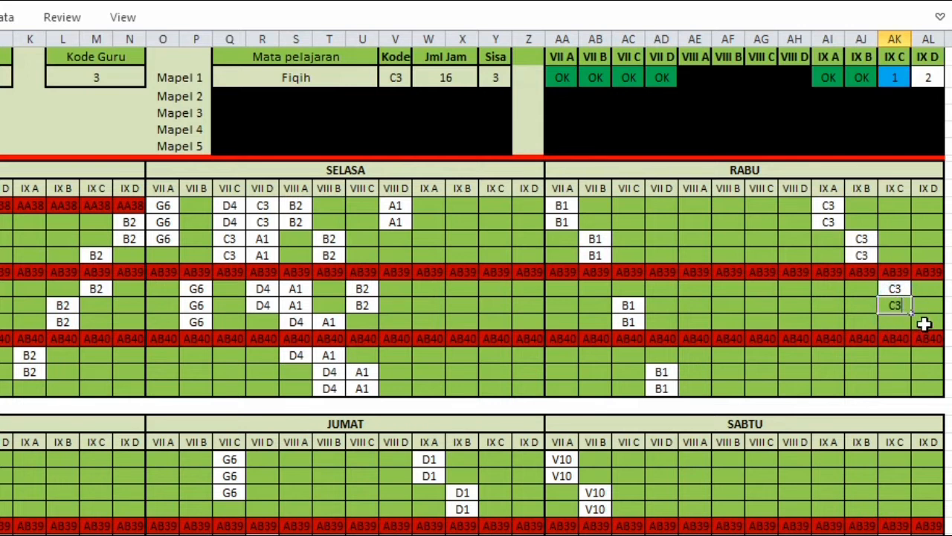
- Enter C3 in the Rabu IX D slots at 12:30-13:10 and 13:10-13:50 (AL24:AL25)
left_click(932, 354)
type("C3")
left_click(928, 370)
type("C3")
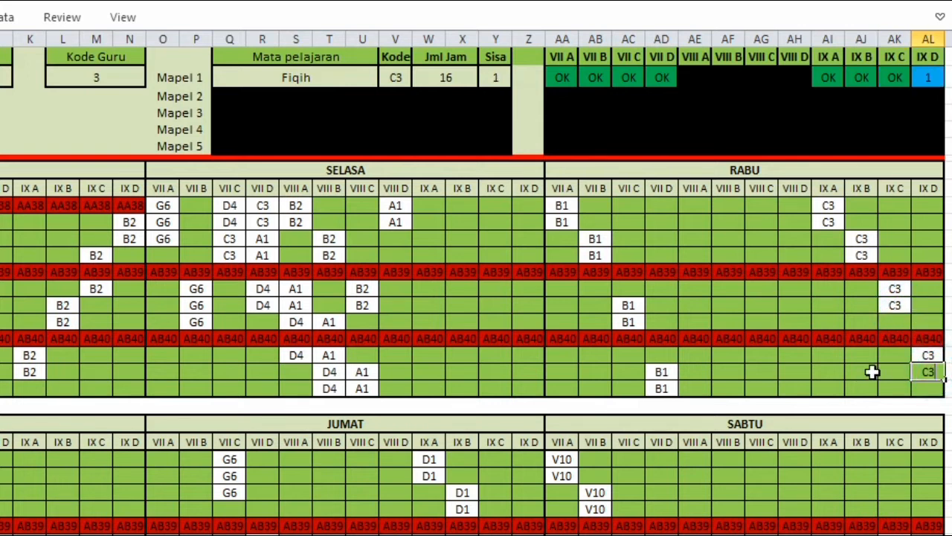
left_click(872, 372)
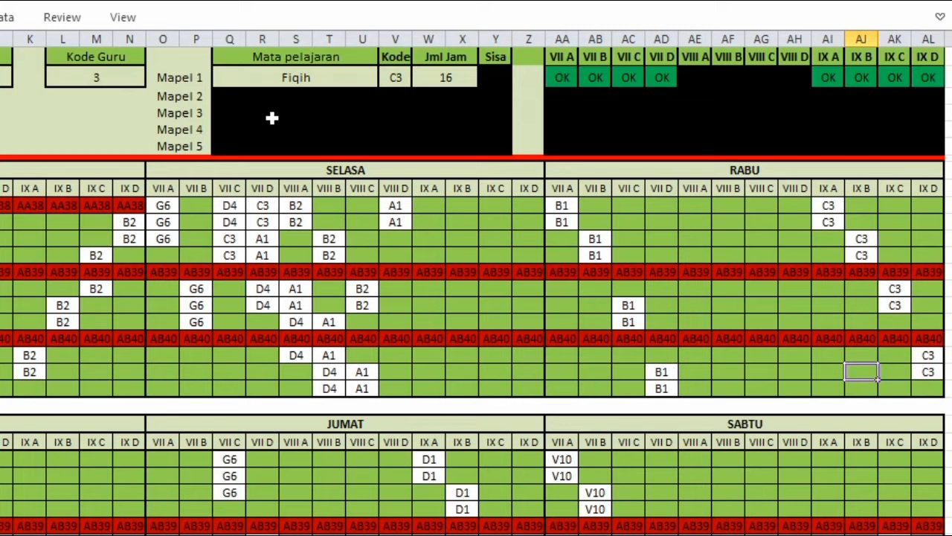
- Select the teacher with code 4 and enter D4 in the Rabu VIII C slots at 07:00-07:40 and 07:40-08:20 (AG15:AG16)
left_click(6, 77)
left_click(23, 77)
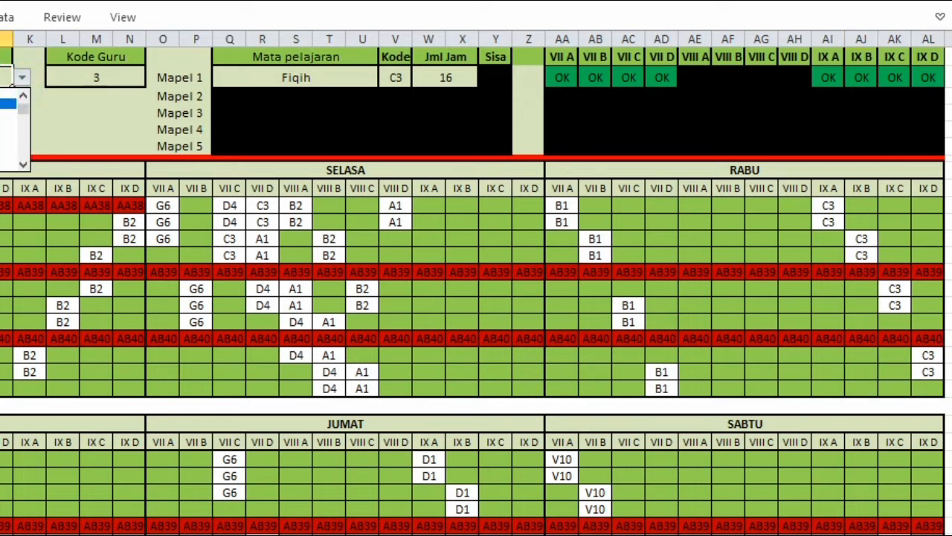
left_click(5, 103)
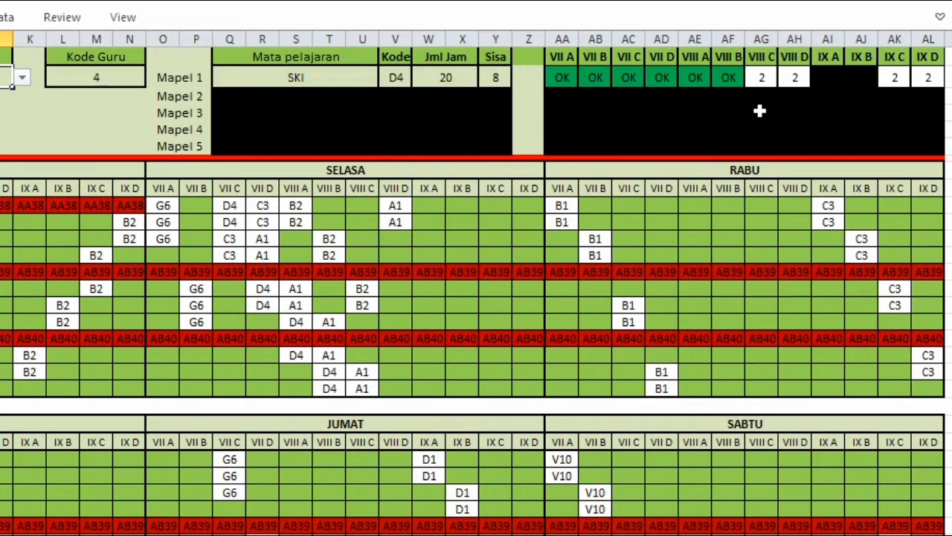
left_click(761, 205)
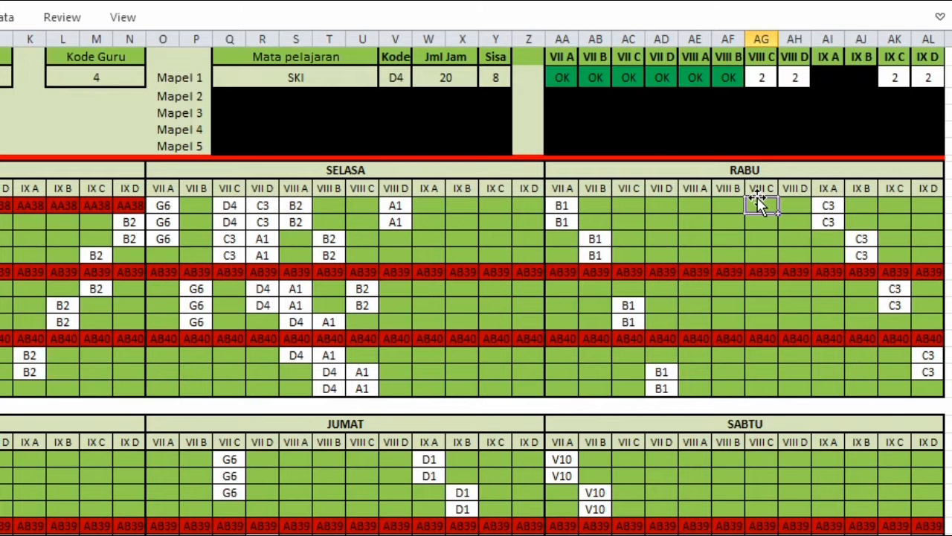
left_click_drag(745, 200, 761, 216)
left_click(765, 241)
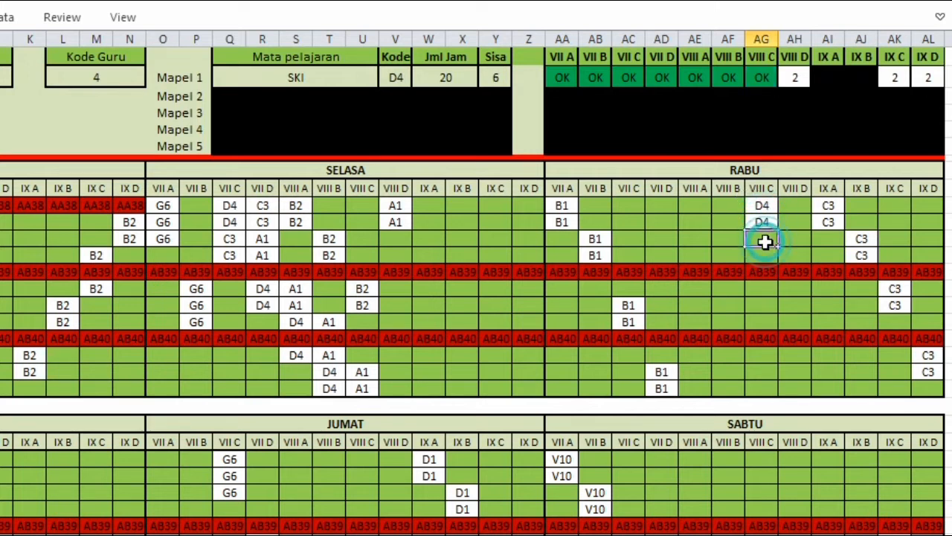
- Enter D4 in the Rabu VIII D slots at 08:20-09:00 and 09:00-09:40 (AH17:AH18)
left_click(796, 241)
type("D4")
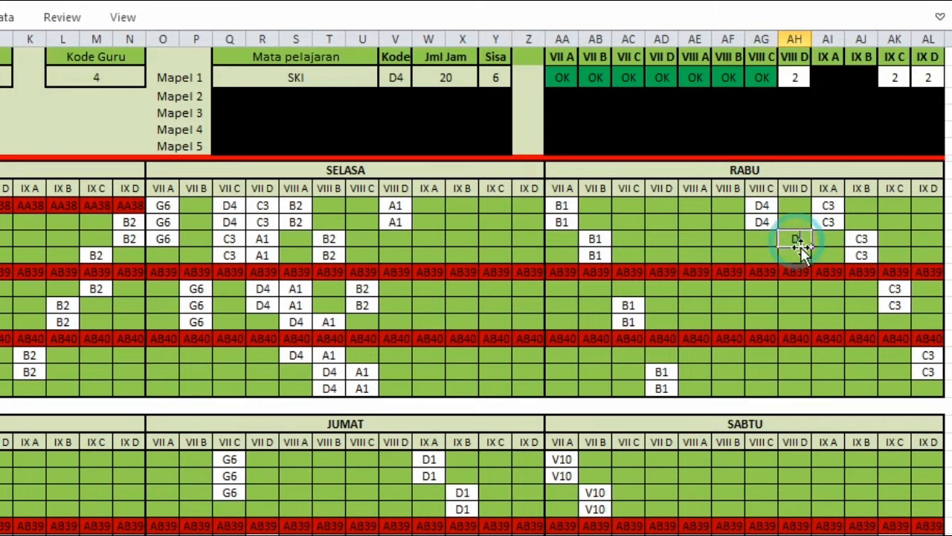
left_click(800, 253)
type("D4")
- Test the hour check with an extra D4 in the Rabu VIII D slot at 09:55-10:35 (AH20) and clear it
left_click(799, 288)
type("D4")
left_click(799, 302)
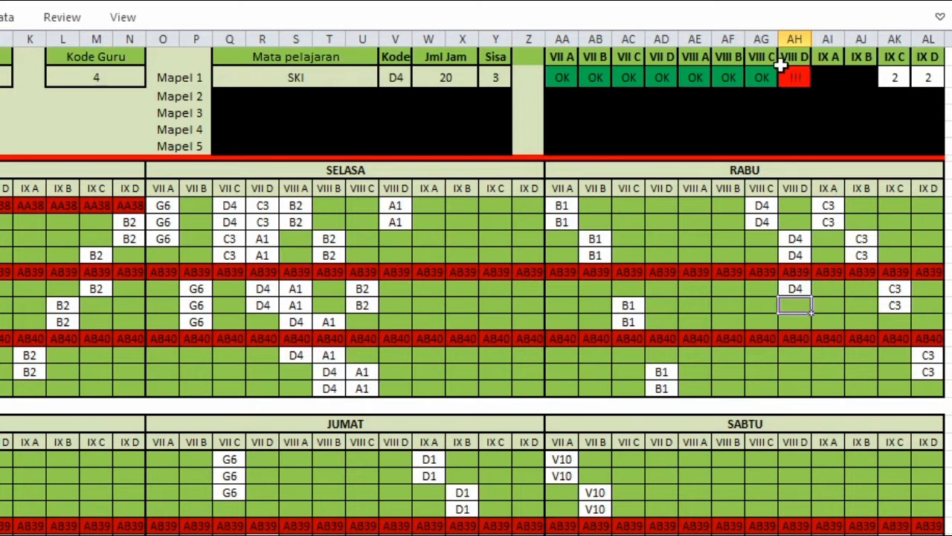
left_click(795, 289)
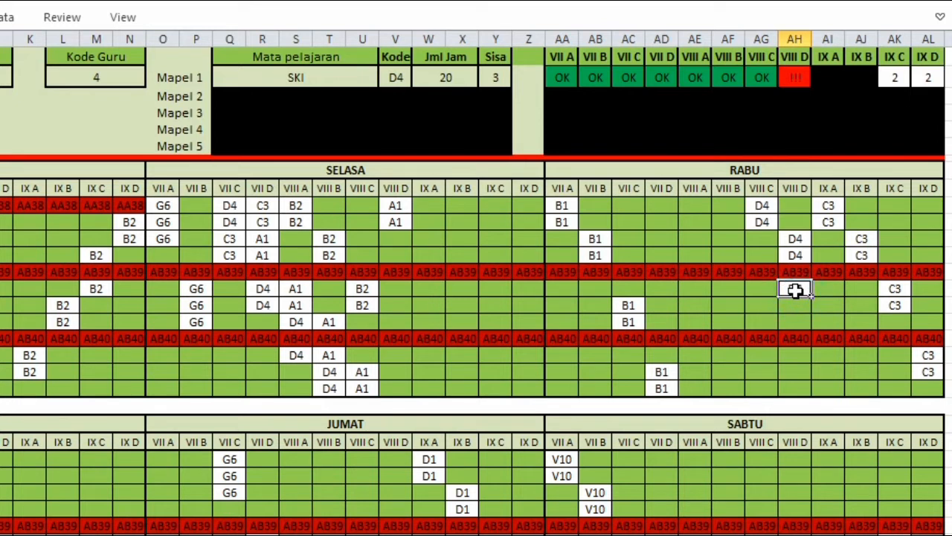
key("Delete")
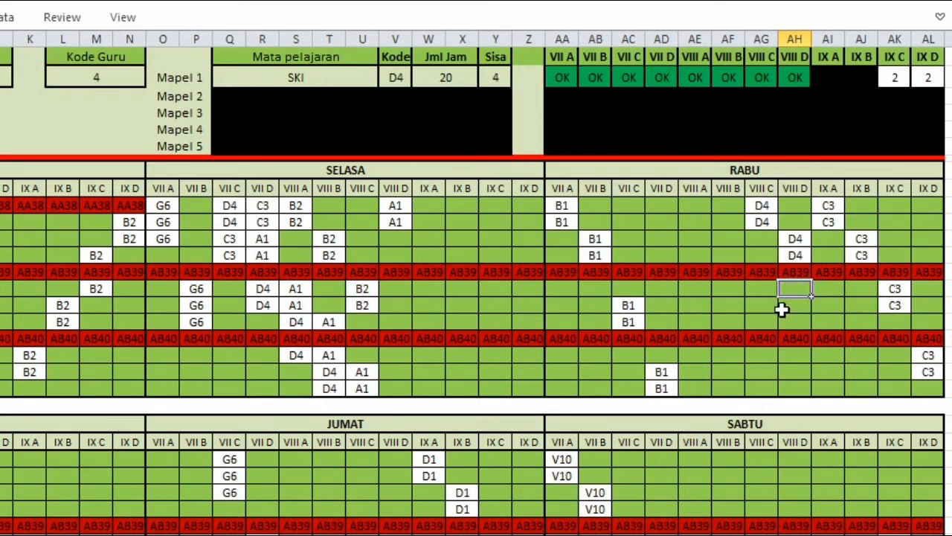
- Test the class check with D4 in the Rabu IX A slot at 10:35-11:15 (AI21) and clear it
left_click(830, 304)
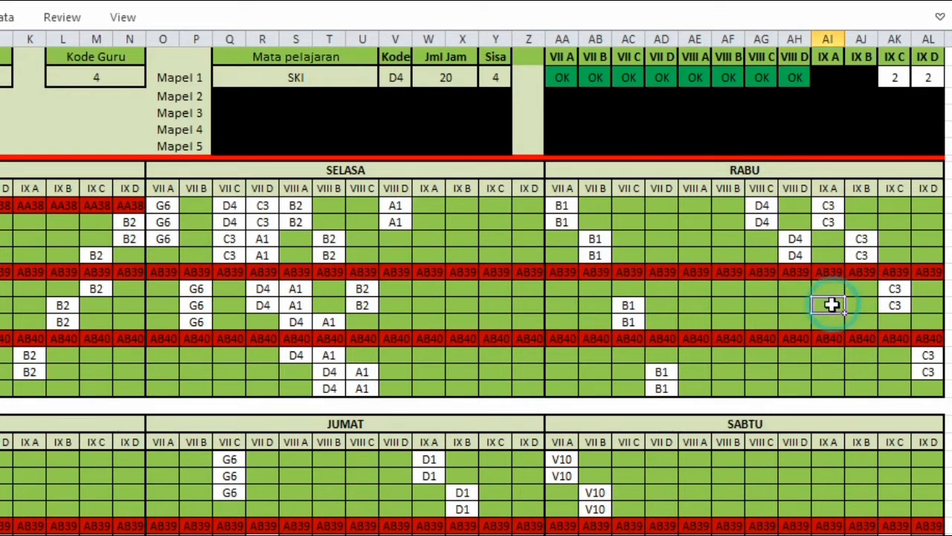
type("D4")
left_click(769, 310)
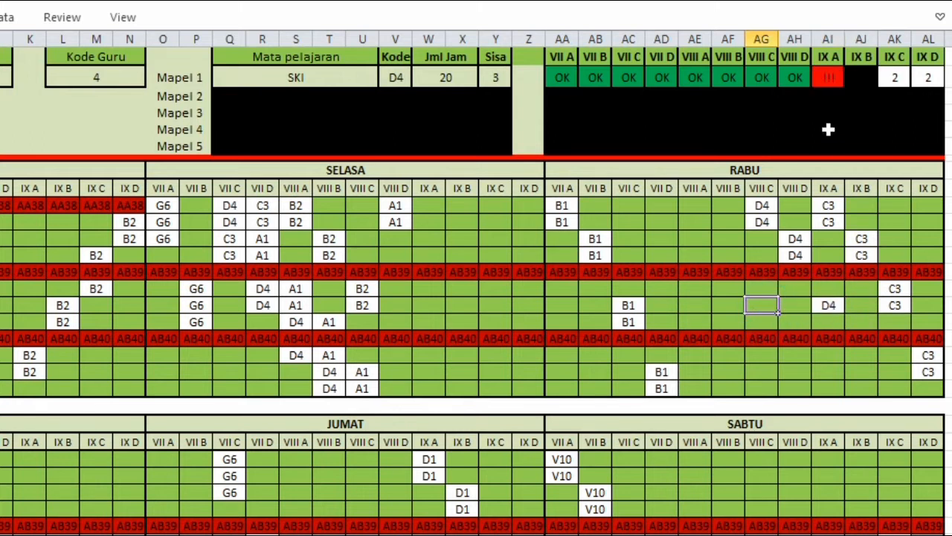
left_click(829, 307)
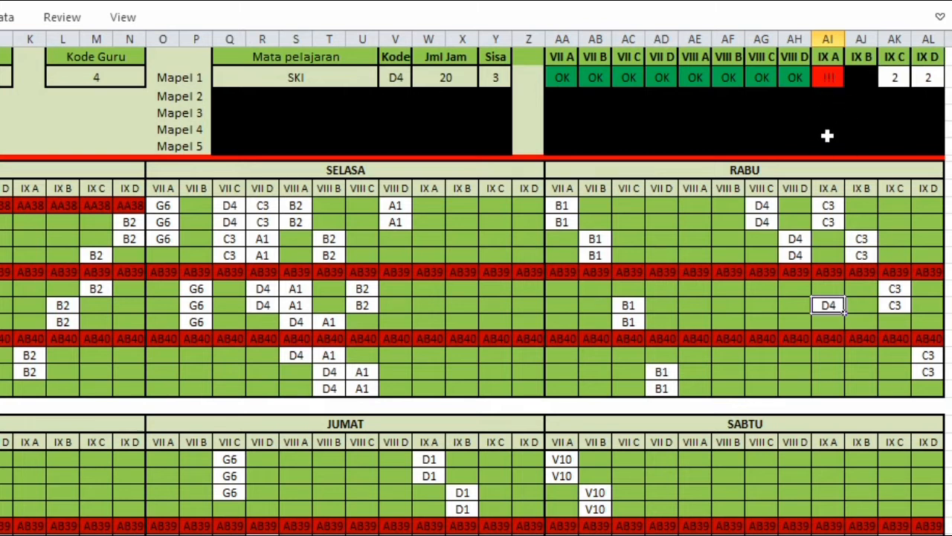
left_click(827, 305)
key("Delete")
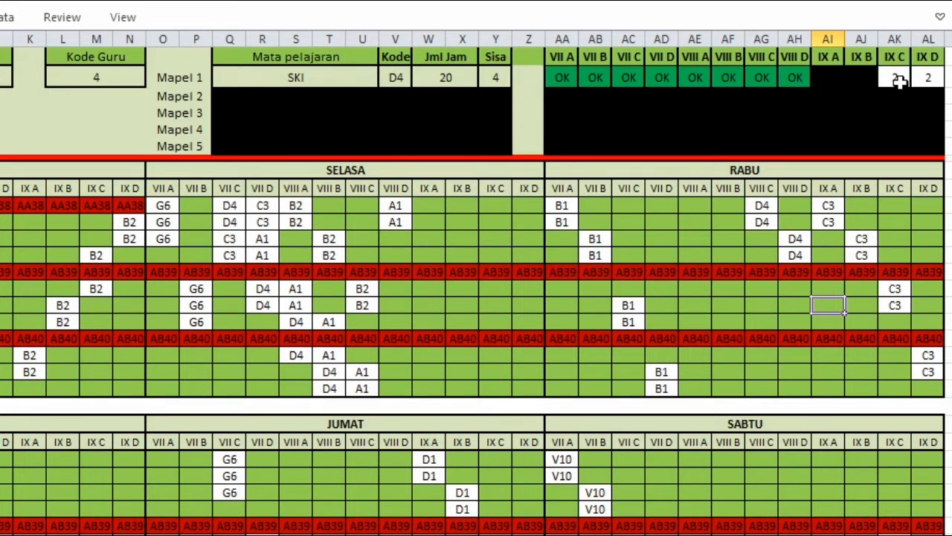
- Enter D4 in the Sabtu IX C slots at 07:00-07:40 and 07:40-08:20 (AK30:AK31)
left_click(897, 459)
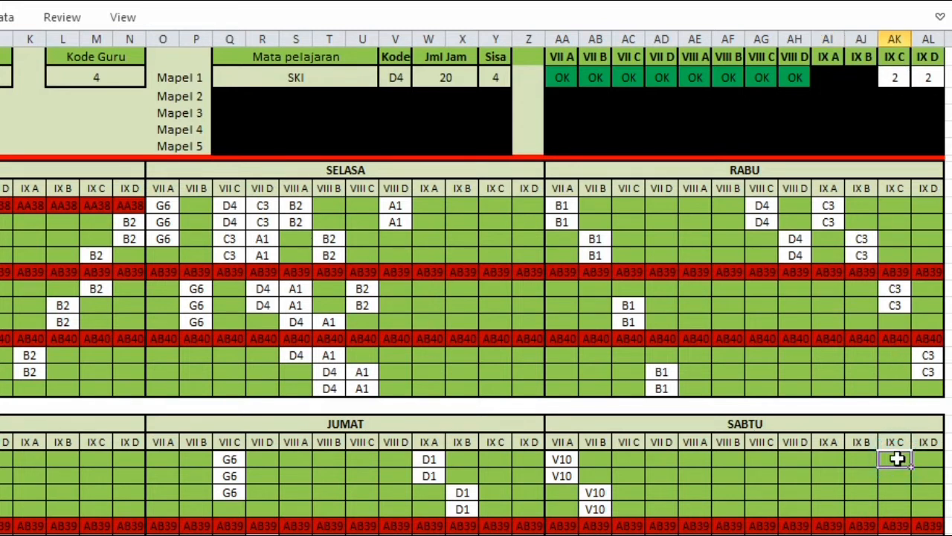
type("D4")
left_click(898, 475)
type("D4")
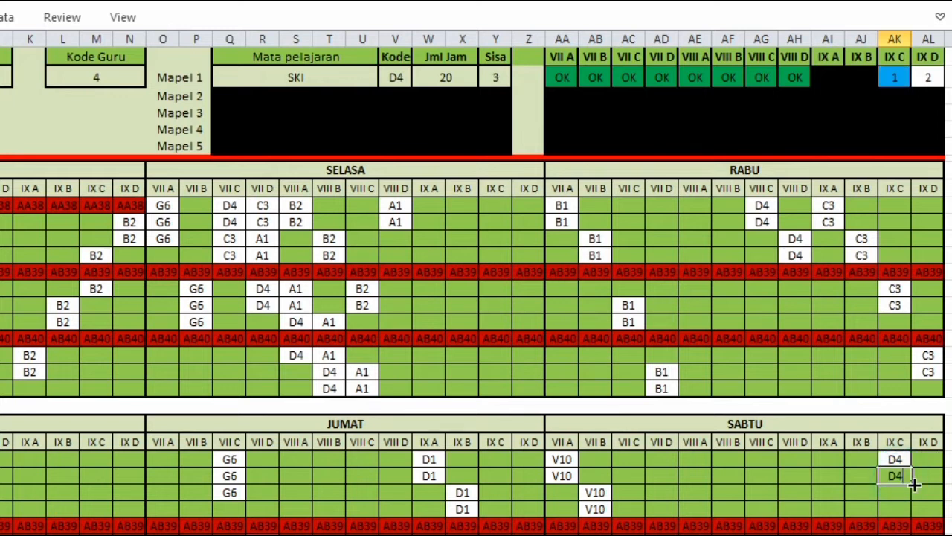
- Enter D4 in the Sabtu IX D slots at 08:20-09:00 and 09:00-09:40 (AL32:AL33)
left_click(926, 492)
type("D4")
left_click(926, 506)
type("D4")
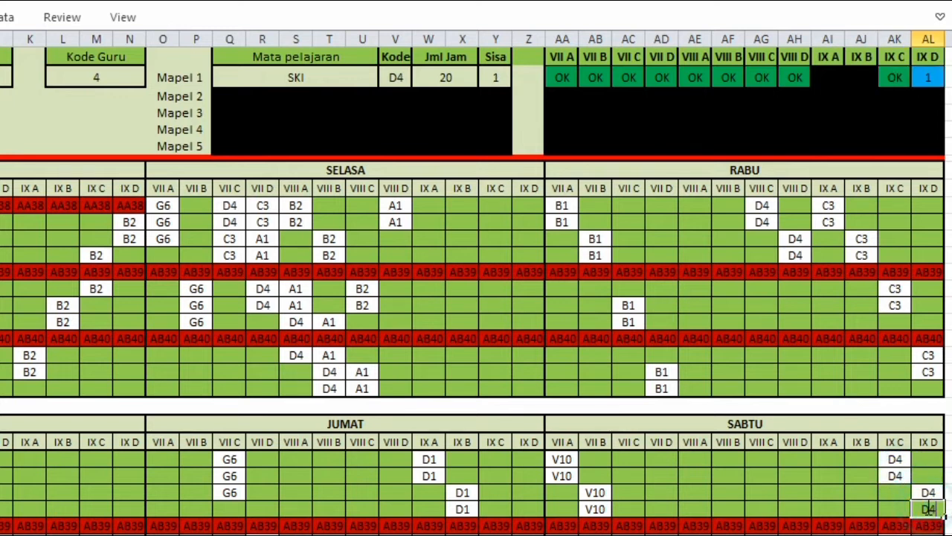
- Test the clash check with D4 in the Sabtu VII C slot at 09:00-09:40 (AC33) and clear it
left_click(633, 507)
type("D4")
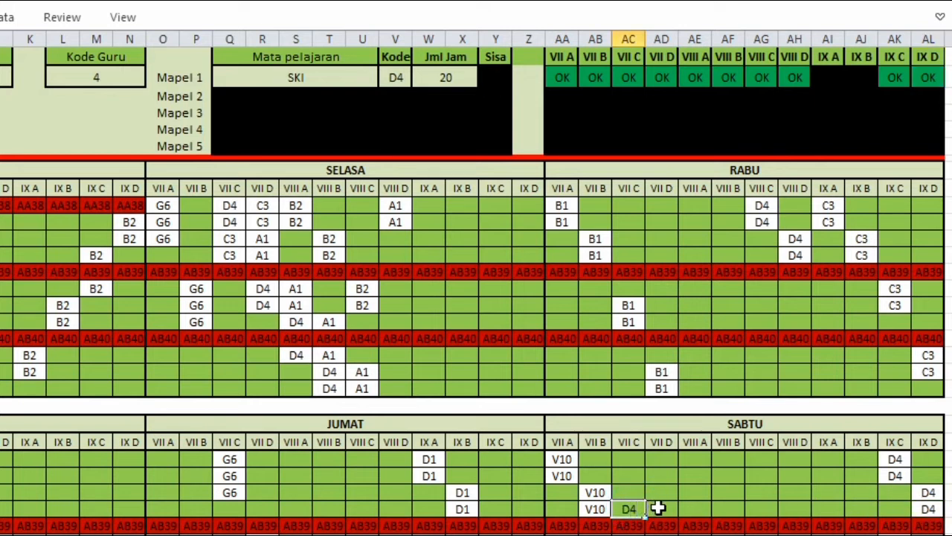
left_click(641, 493)
left_click(633, 507)
key("Delete")
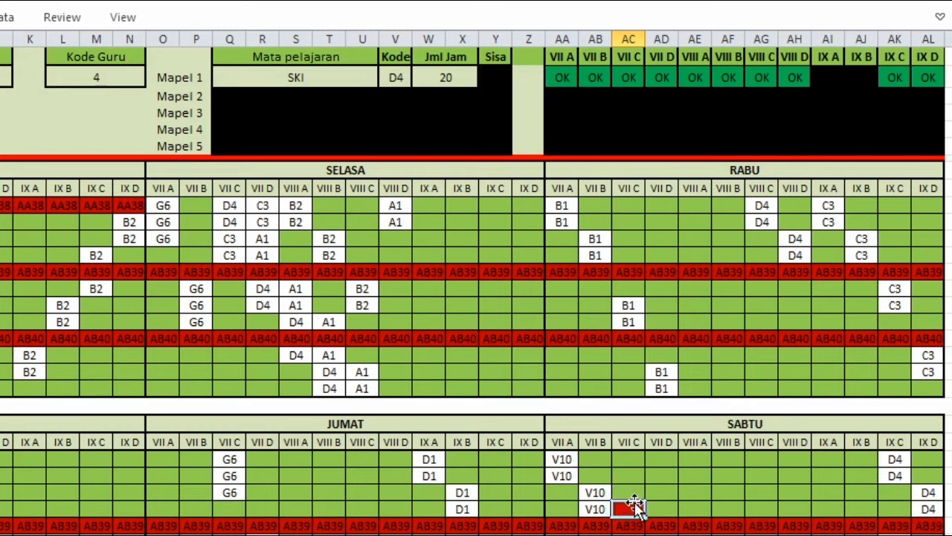
- Select the teacher with code 5 as the Nama Guru entry
left_click(11, 78)
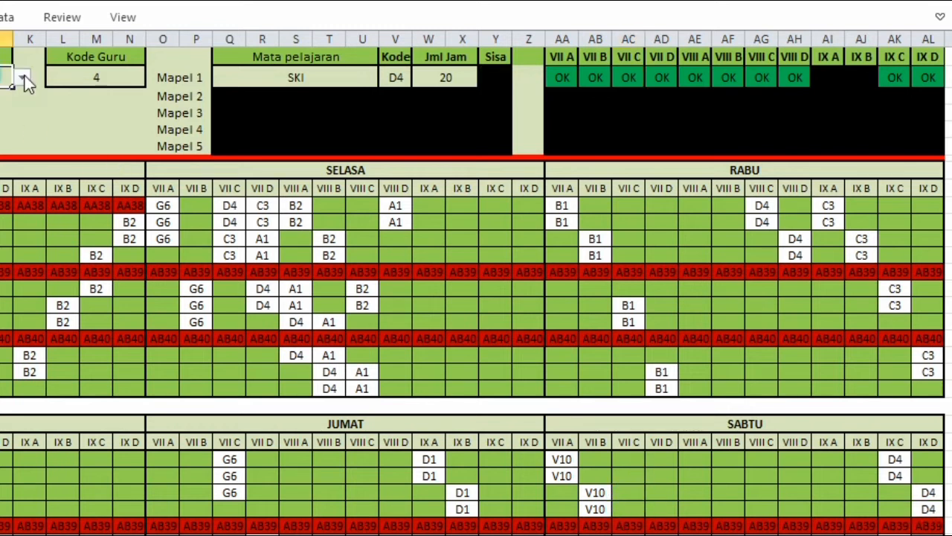
left_click(23, 78)
left_click(11, 85)
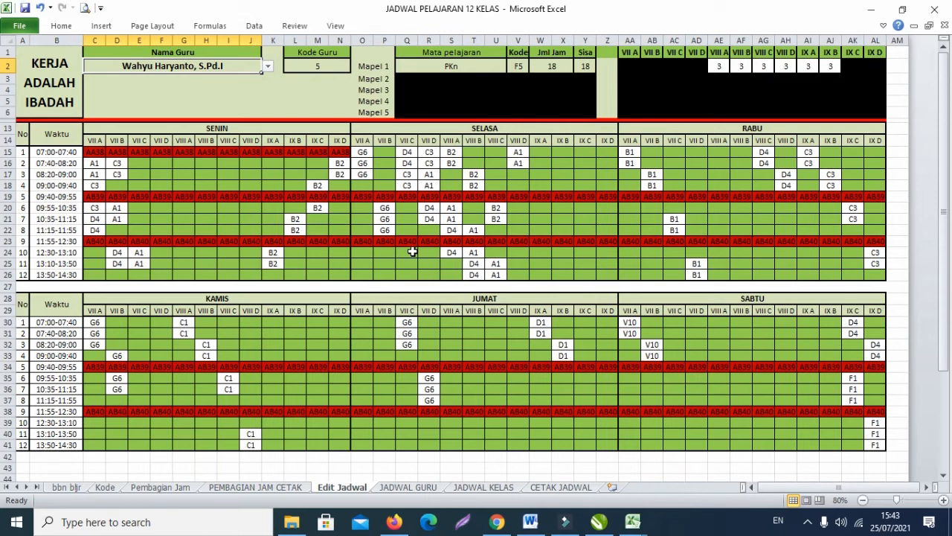
- Switch to the JADWAL PELAJARAN 27 KELAS 10 JP workbook and show its Edit Jadwal sheet
mouse_move(633, 521)
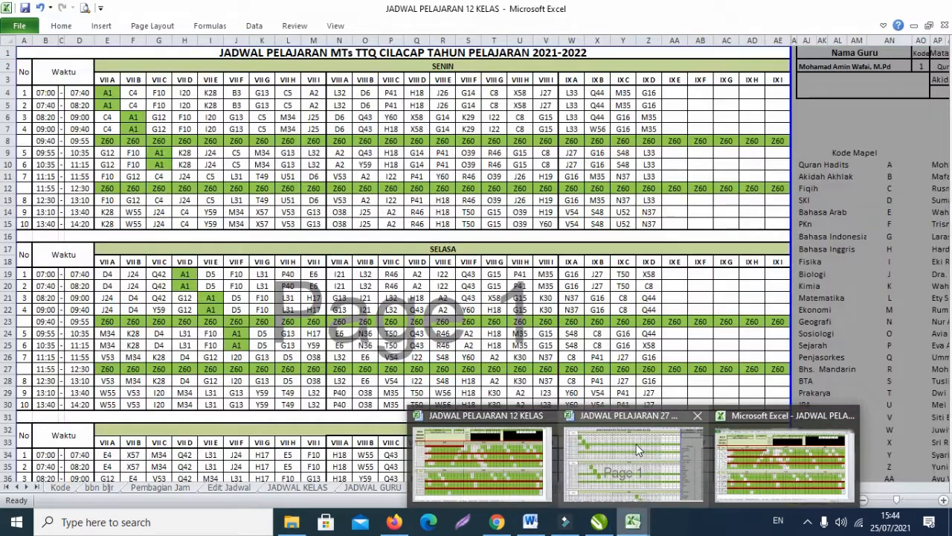
left_click(637, 449)
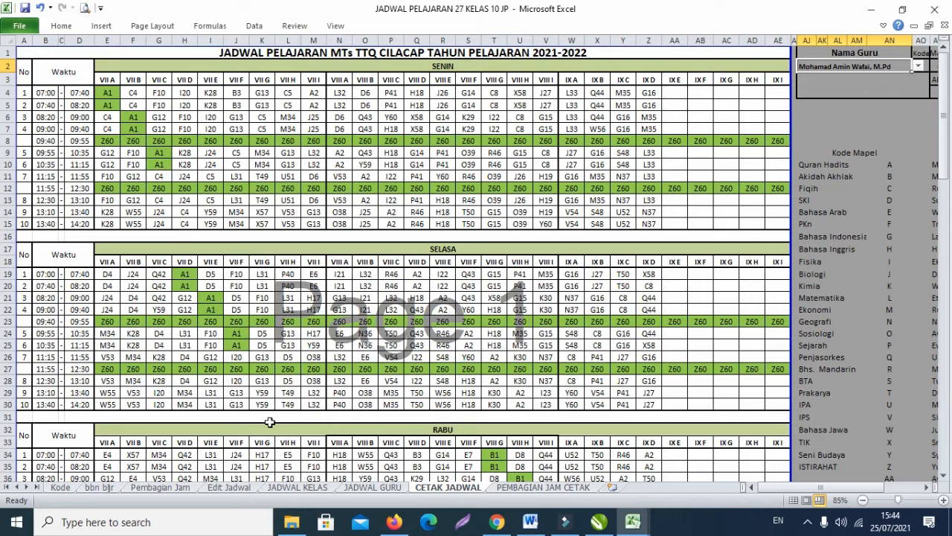
left_click(231, 485)
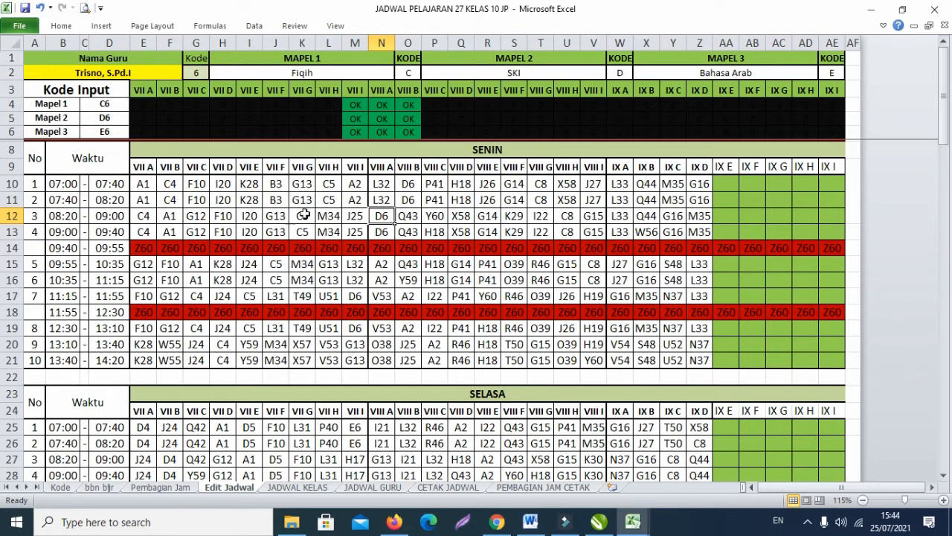
mouse_move(632, 522)
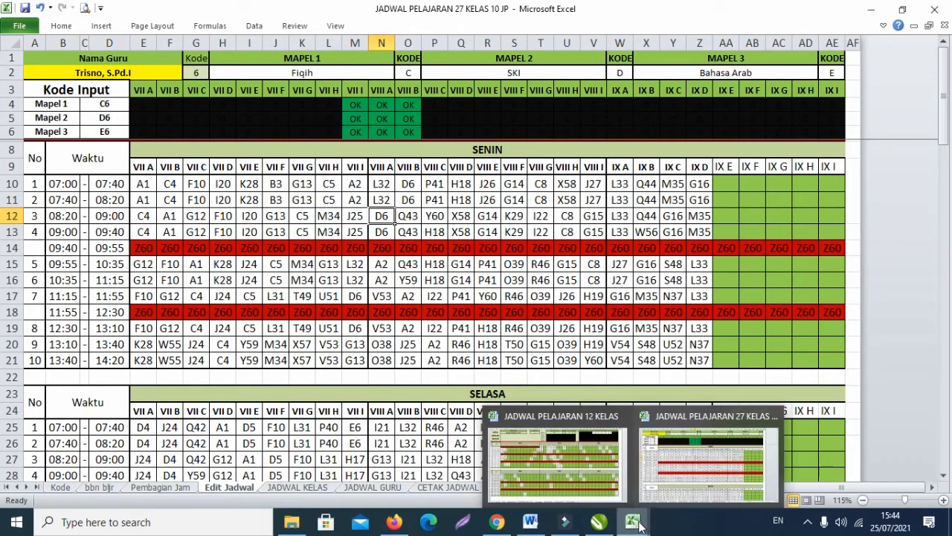
mouse_move(550, 476)
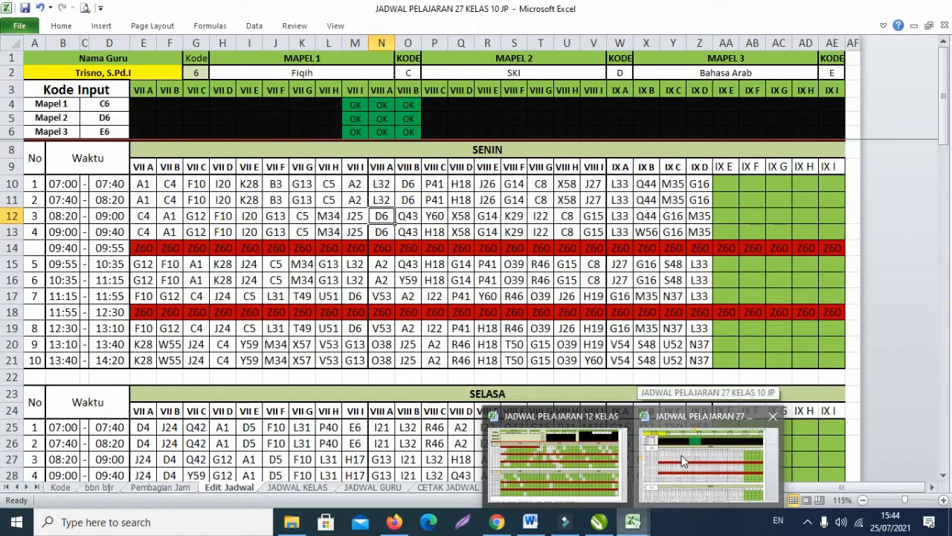
left_click(668, 429)
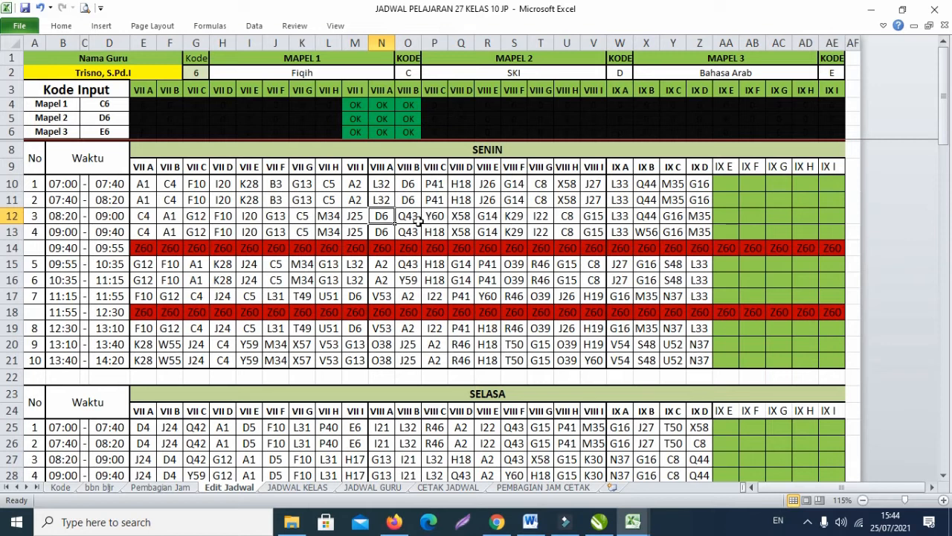
- Review the full weekly timetable of class VII A on the JADWAL KELAS sheet, down to the signature block
left_click(302, 487)
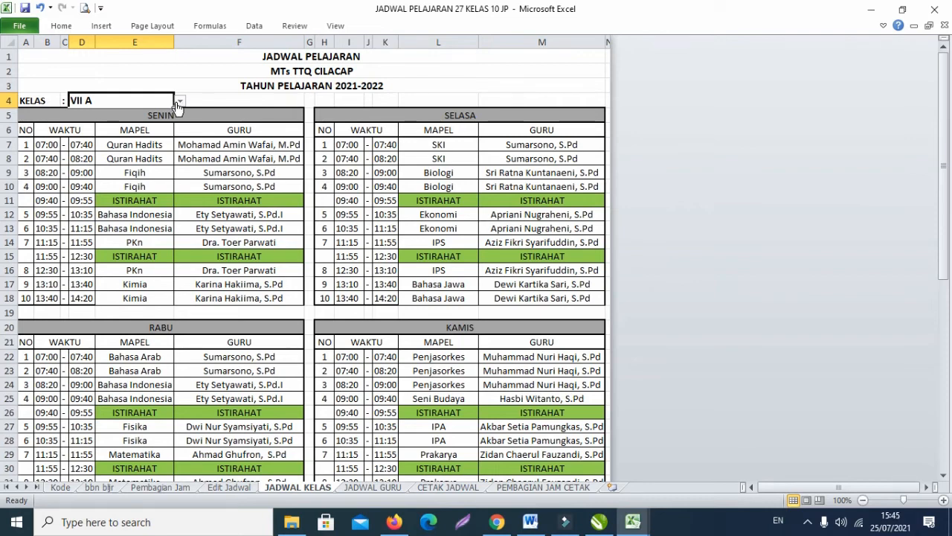
scroll(264, 183, "down", 6)
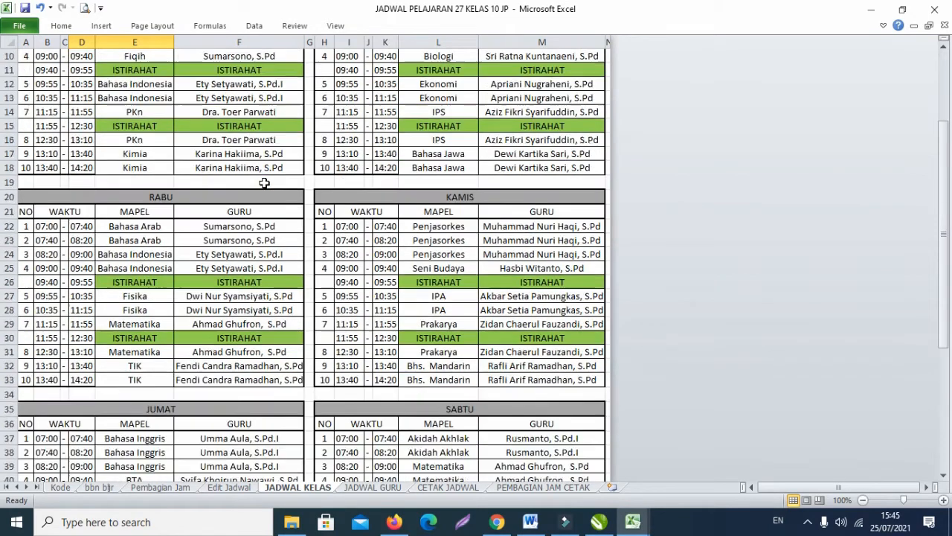
scroll(264, 183, "down", 2)
scroll(265, 184, "down", 2)
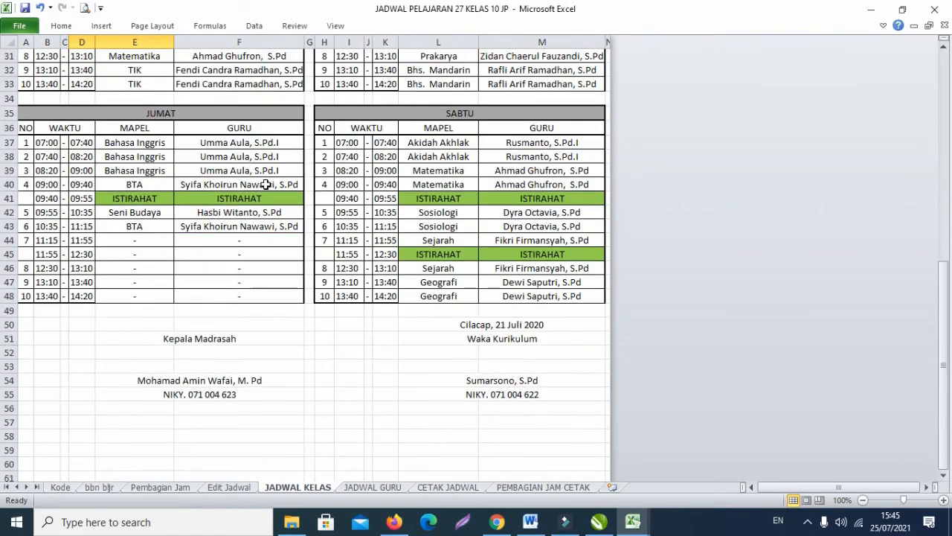
scroll(266, 184, "up", 10)
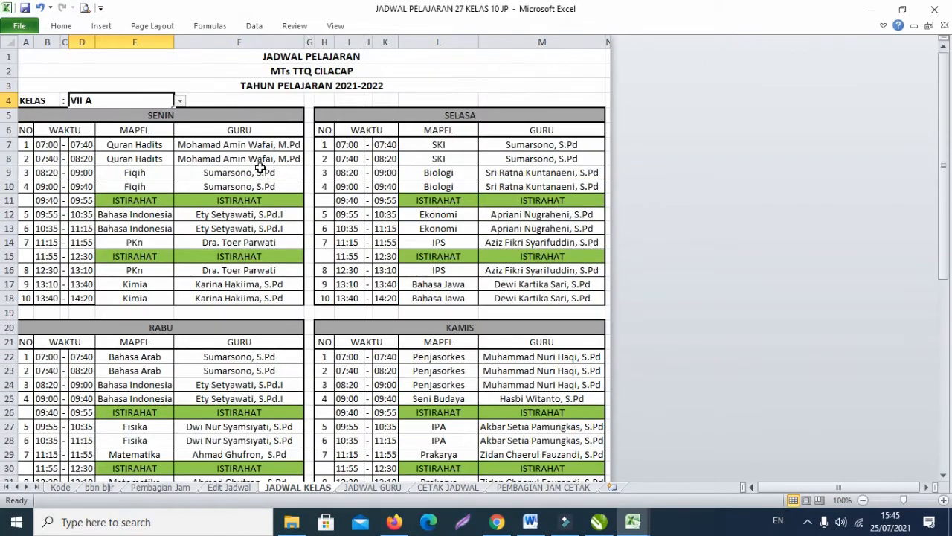
- Show the class timetables of VII B, VII C, VII D and VII E one after another
left_click(180, 101)
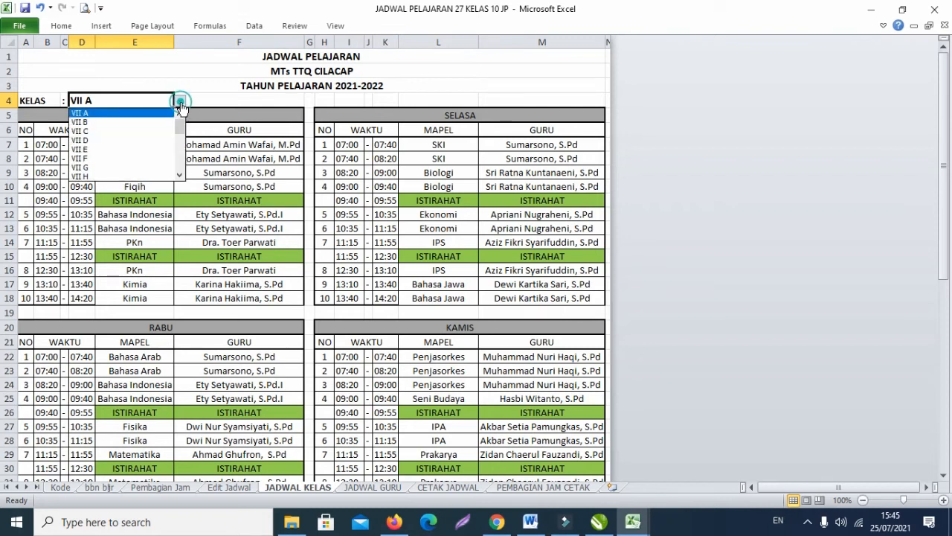
left_click(164, 119)
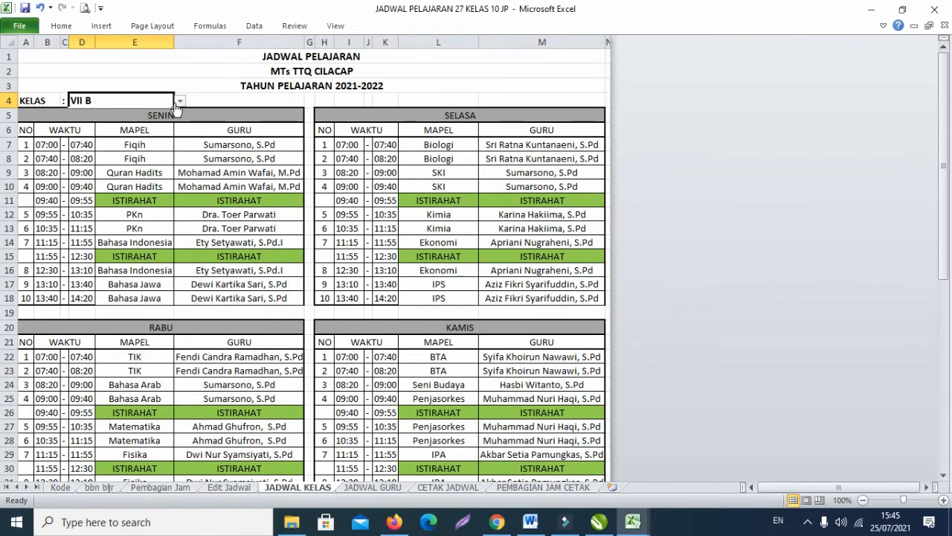
left_click(180, 101)
left_click(148, 125)
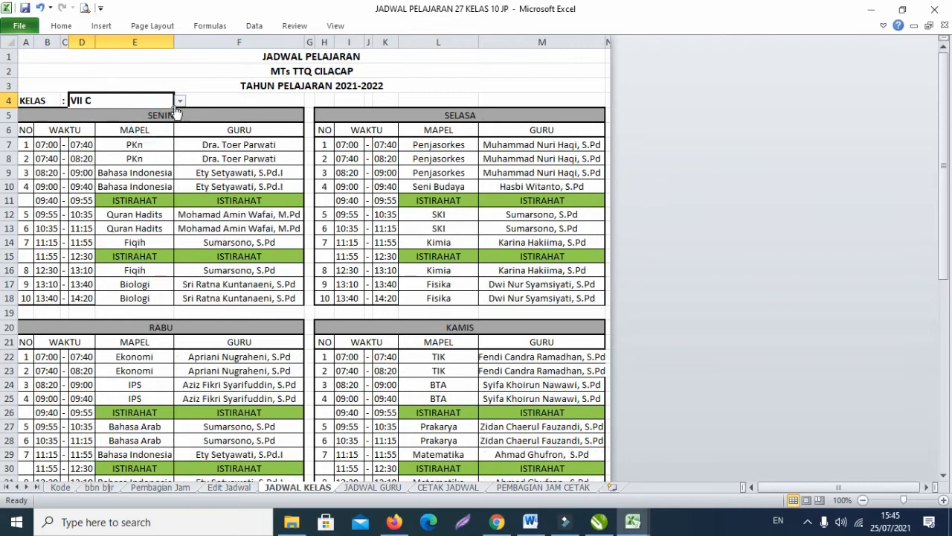
left_click(180, 101)
left_click(151, 120)
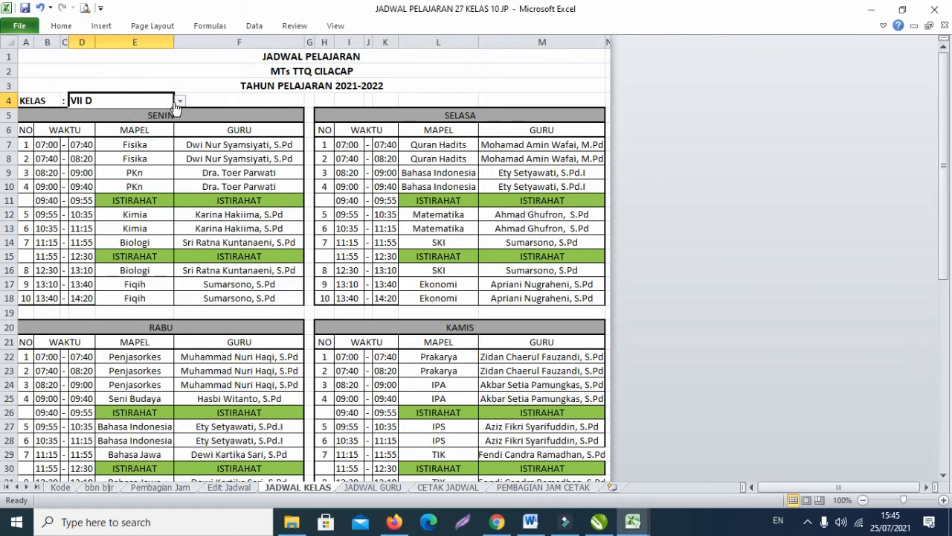
left_click(180, 101)
left_click(147, 121)
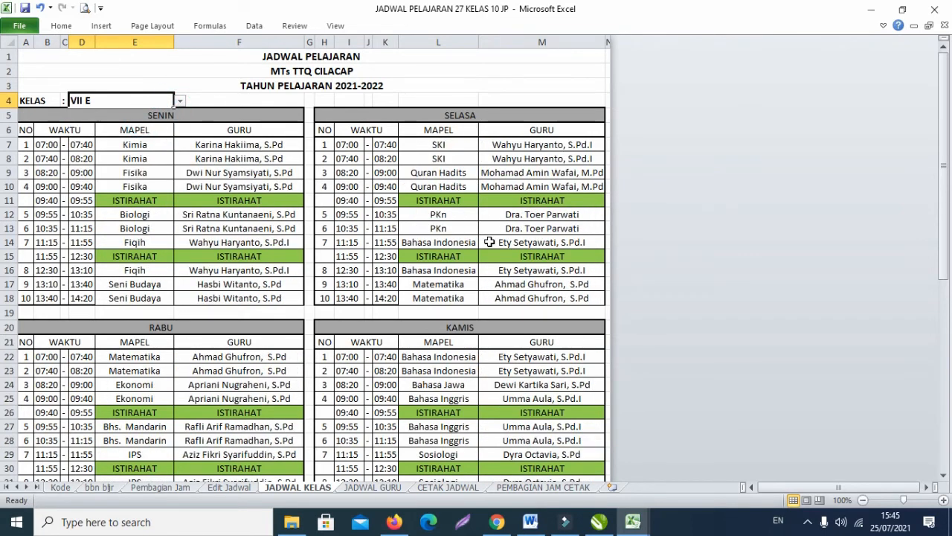
- Show the first listed teacher's teaching schedule on the JADWAL GURU sheet and review it from Senin to Sabtu
left_click(364, 487)
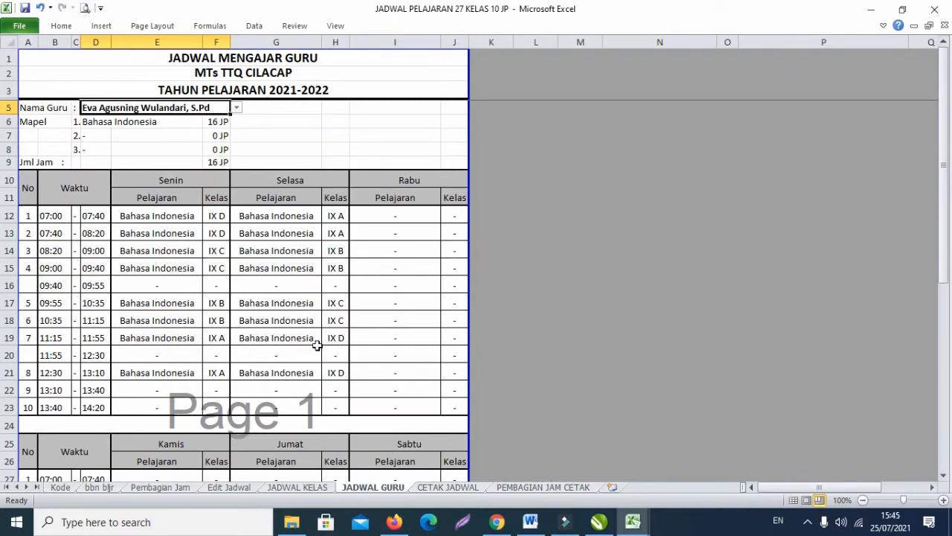
left_click(239, 110)
left_click_drag(238, 141, 238, 123)
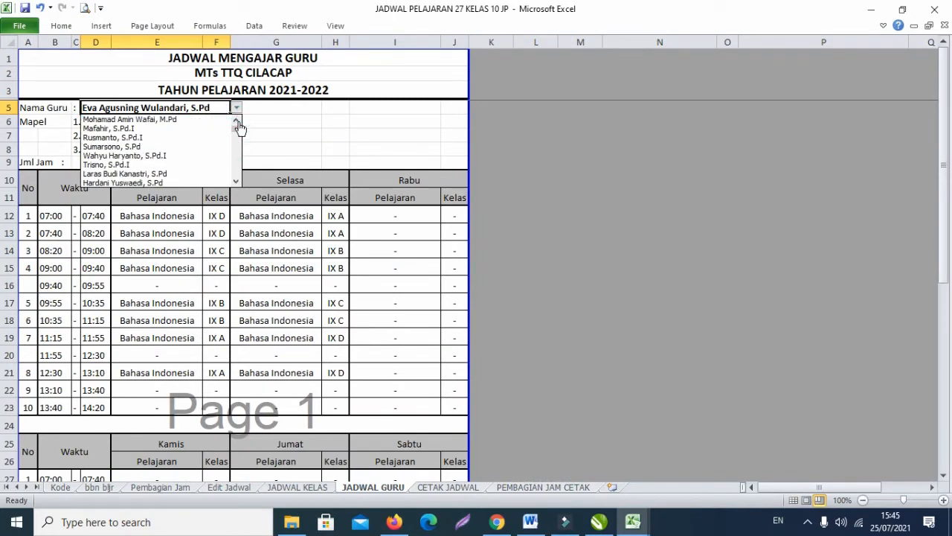
left_click(201, 119)
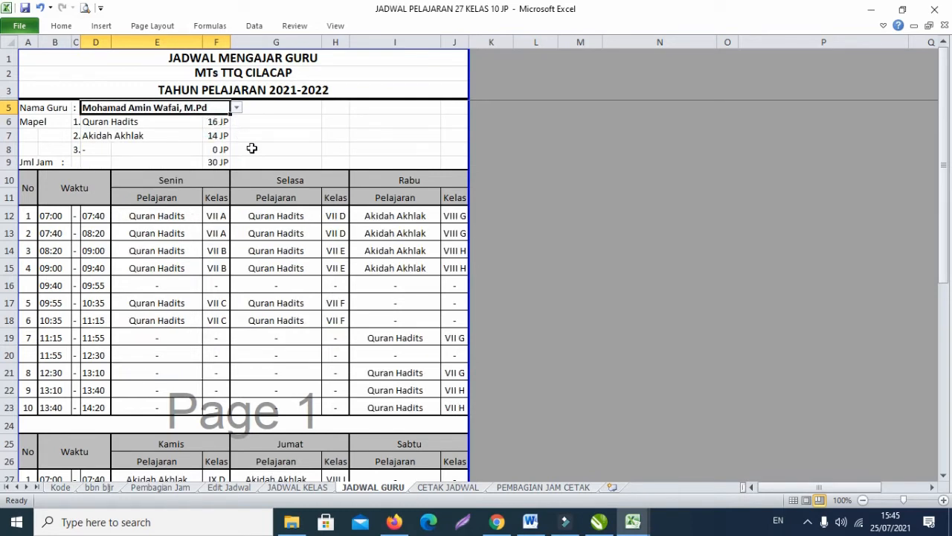
scroll(253, 149, "down", 7)
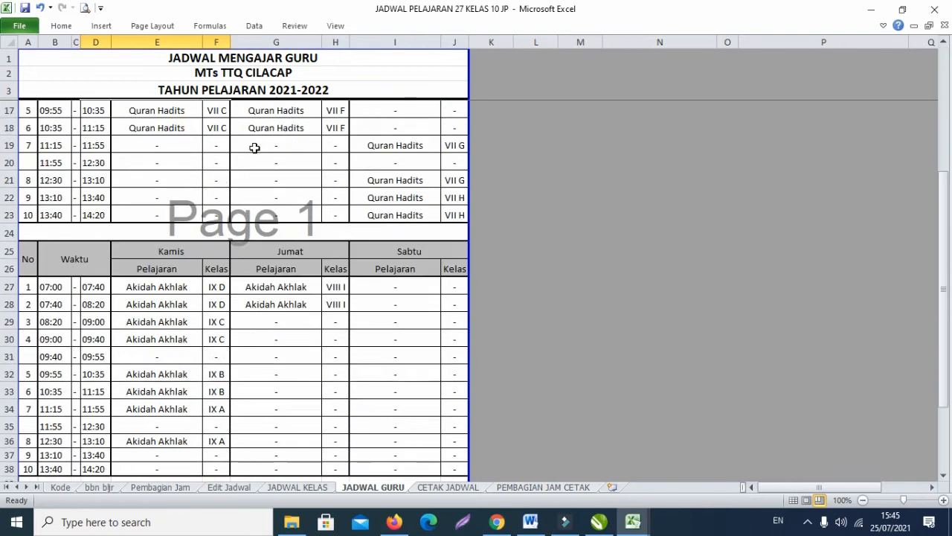
scroll(256, 149, "up", 7)
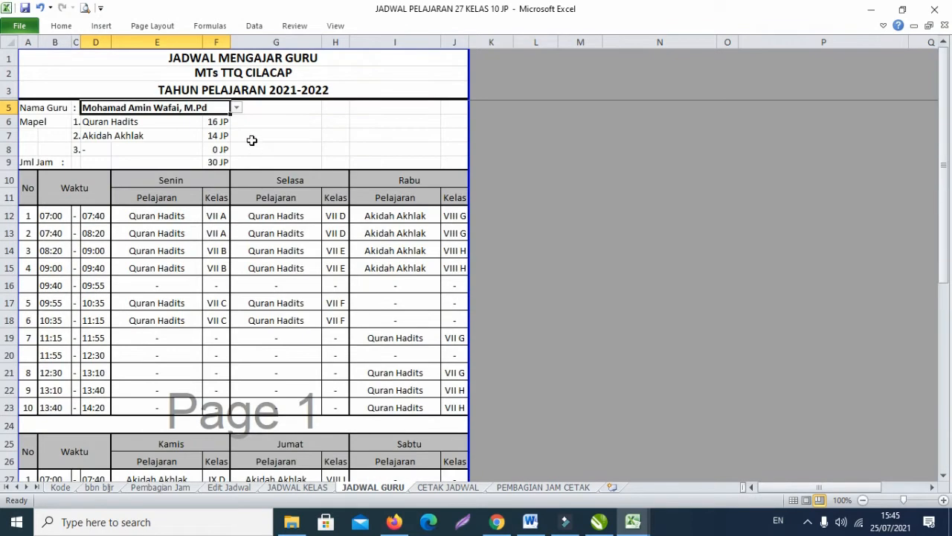
- Show the teaching schedules of the next four teachers in the Nama Guru list one after another
left_click(237, 108)
left_click(217, 129)
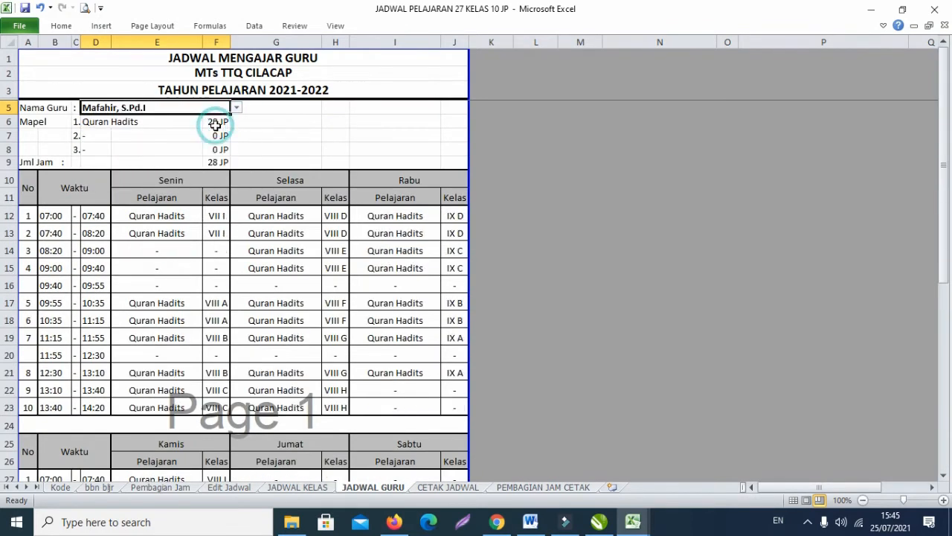
left_click(236, 109)
left_click(221, 129)
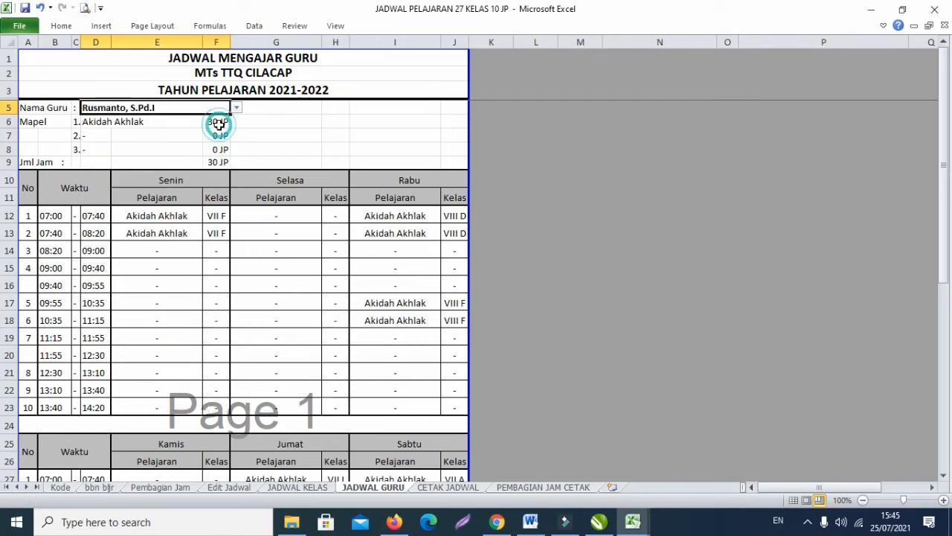
left_click(236, 108)
left_click(221, 129)
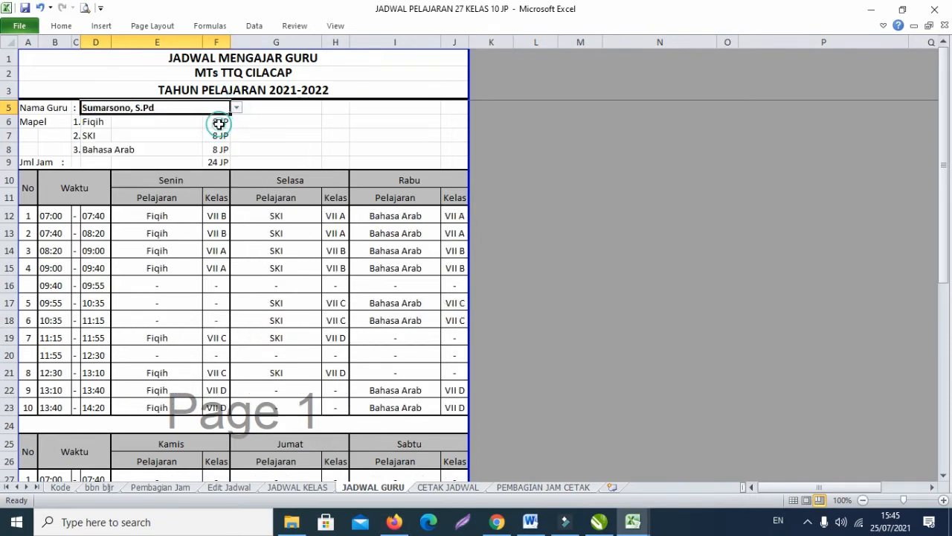
left_click(236, 108)
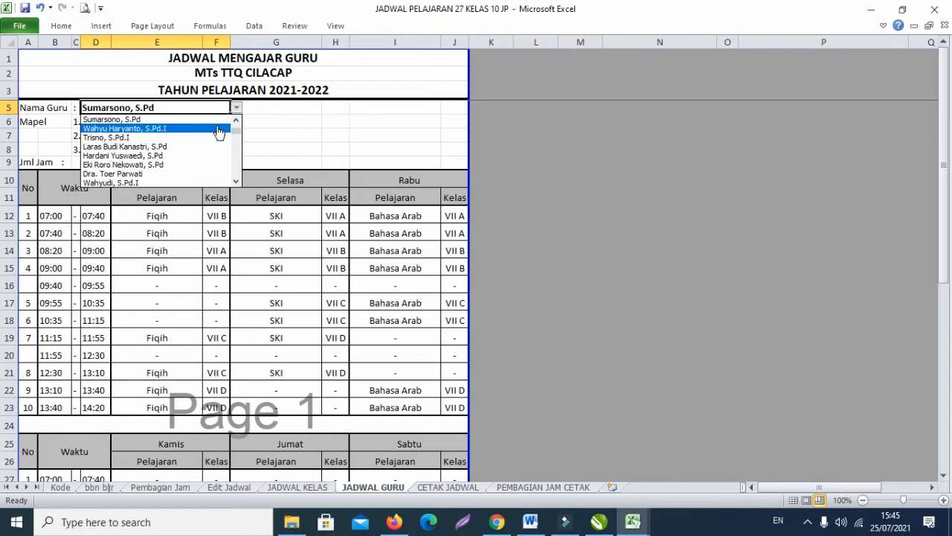
left_click(219, 129)
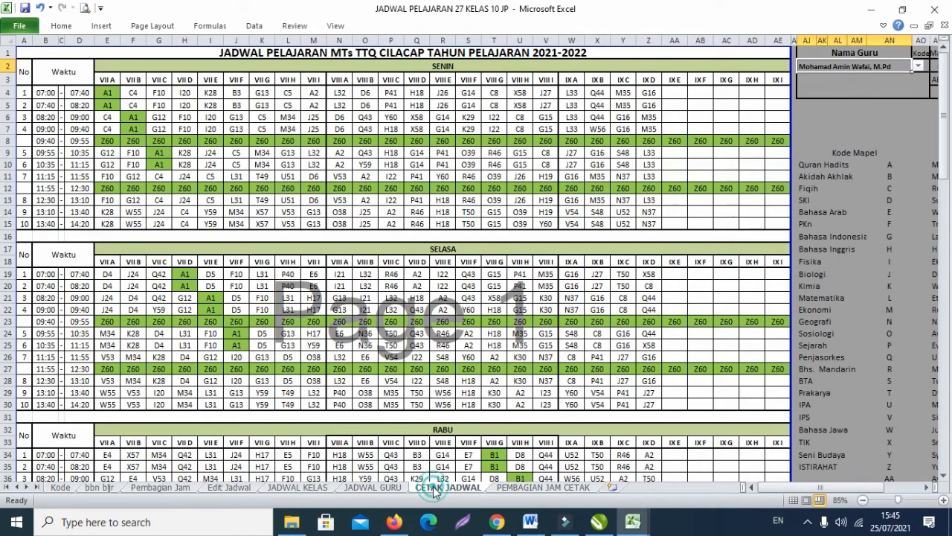
- Show the CETAK JADWAL sheet and review the combined weekly timetable of all classes
left_click(447, 487)
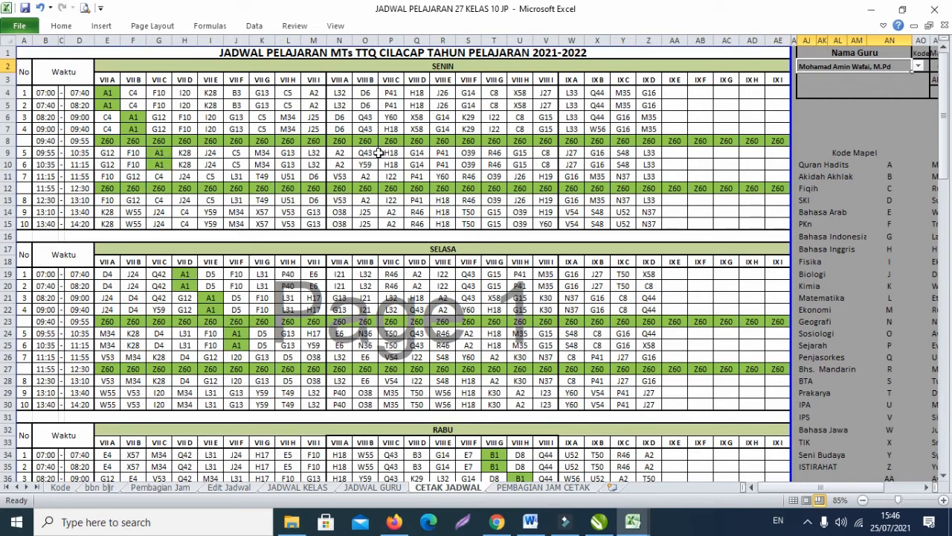
scroll(422, 237, "down", 3)
scroll(421, 236, "down", 5)
scroll(424, 237, "up", 10)
- Highlight the lessons of the teachers with codes 2 and 3 in turn, reviewing the whole week for code 3
key("alt+Down")
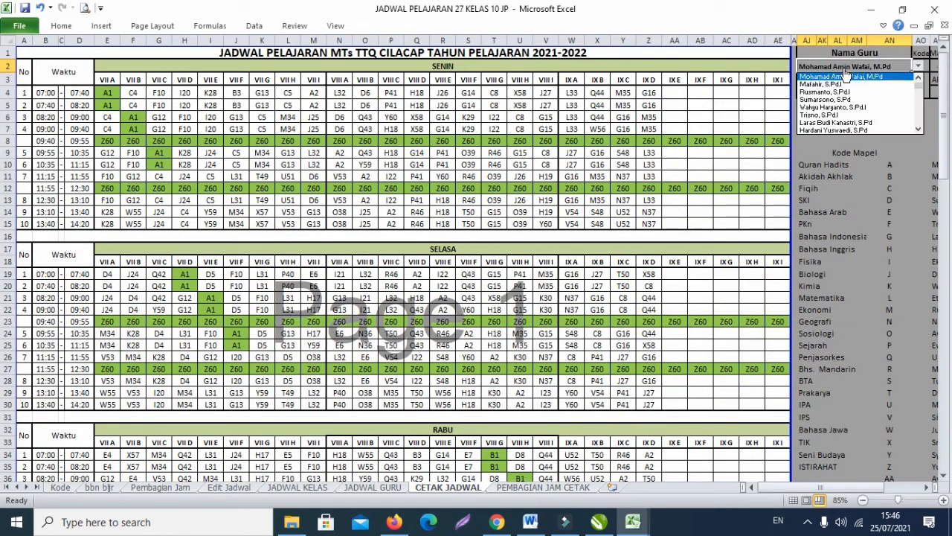
left_click(844, 84)
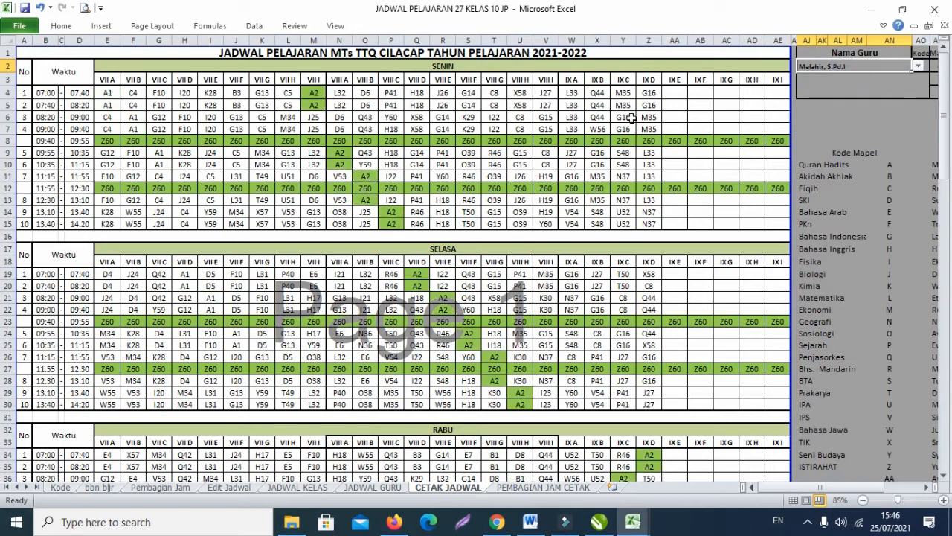
key("alt+Down")
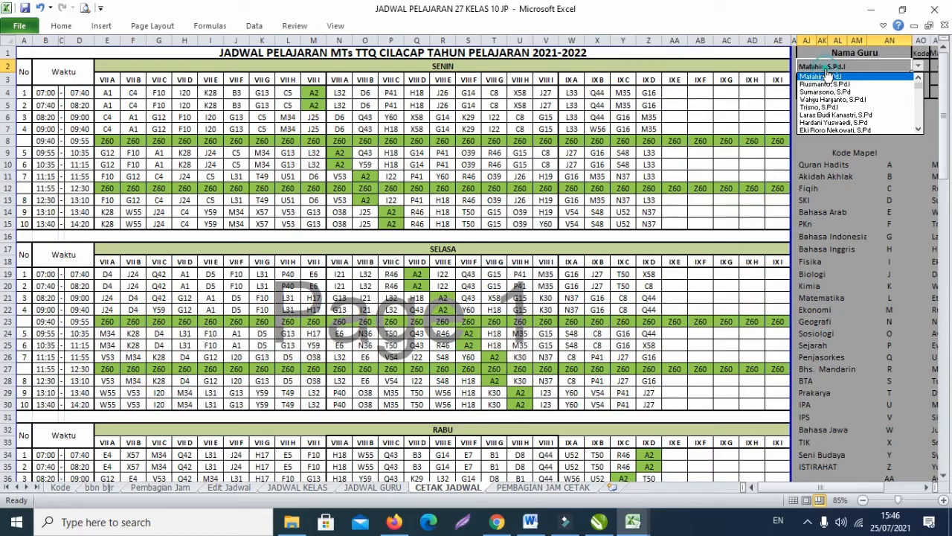
left_click(827, 83)
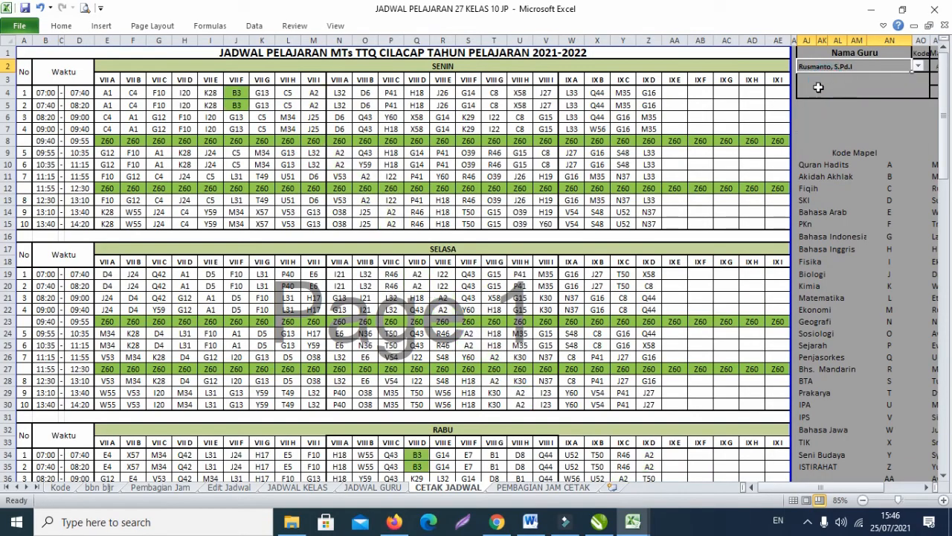
scroll(600, 225, "down", 12)
scroll(599, 225, "up", 12)
- Highlight the lessons of the teacher with code 4 in the combined timetable and review the following days
key("alt+Down")
left_click(833, 78)
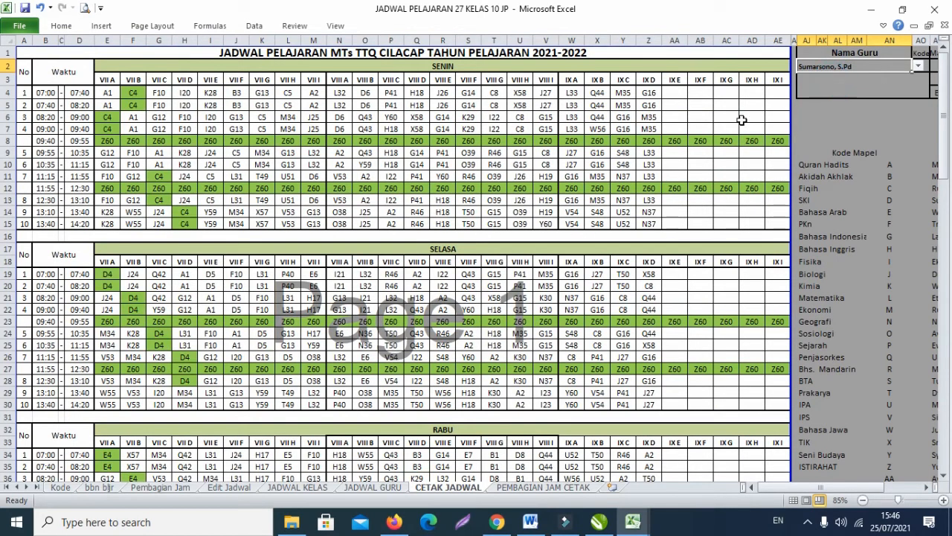
scroll(195, 308, "down", 8)
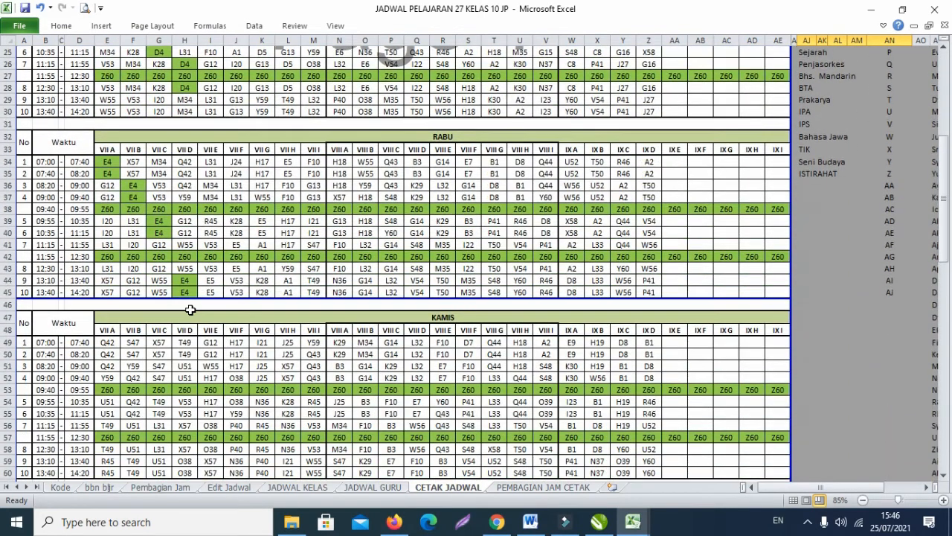
scroll(191, 309, "up", 8)
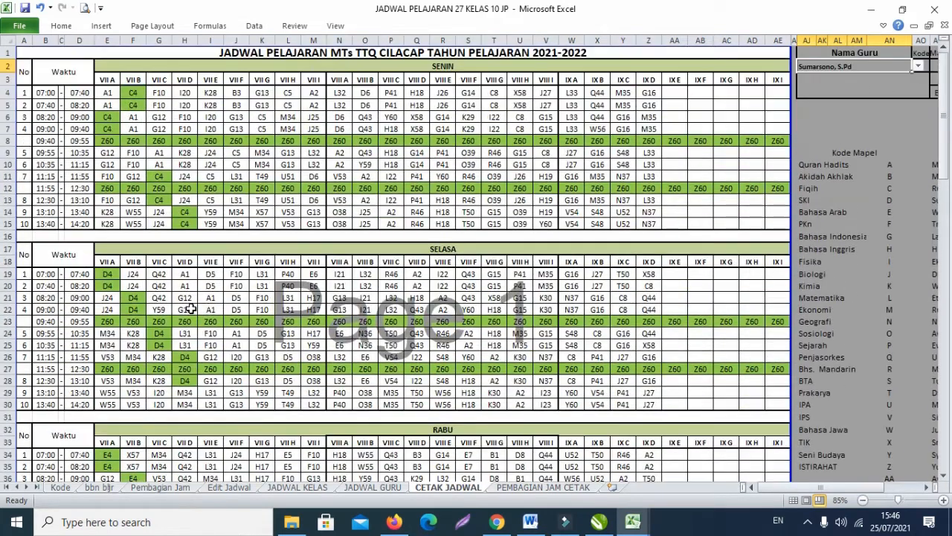
- Highlight the lessons of the teacher with code 5 in the combined timetable
key("alt+Down")
left_click(834, 84)
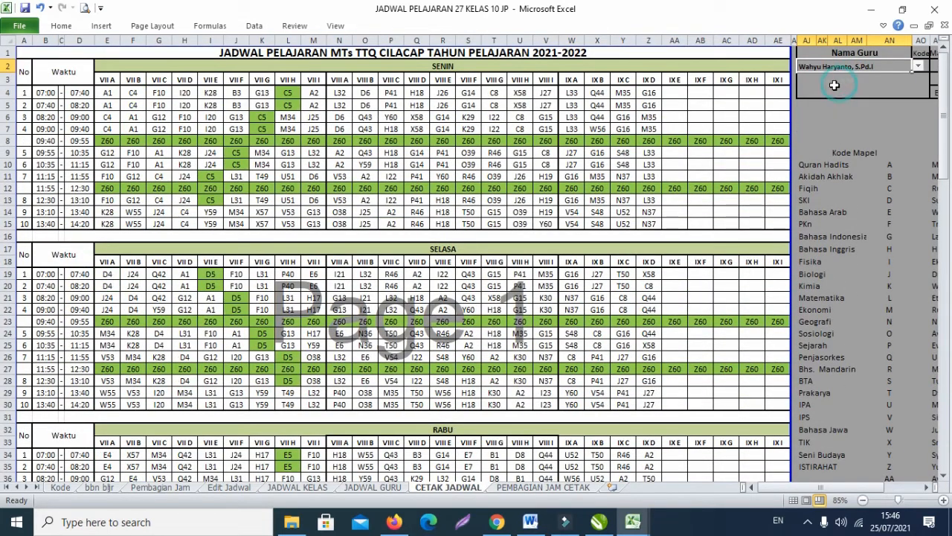
left_click(857, 72)
left_click(857, 76)
- Highlight the lessons of the teacher with code 6 and review them through to Sabtu
key("alt+Down")
left_click(845, 81)
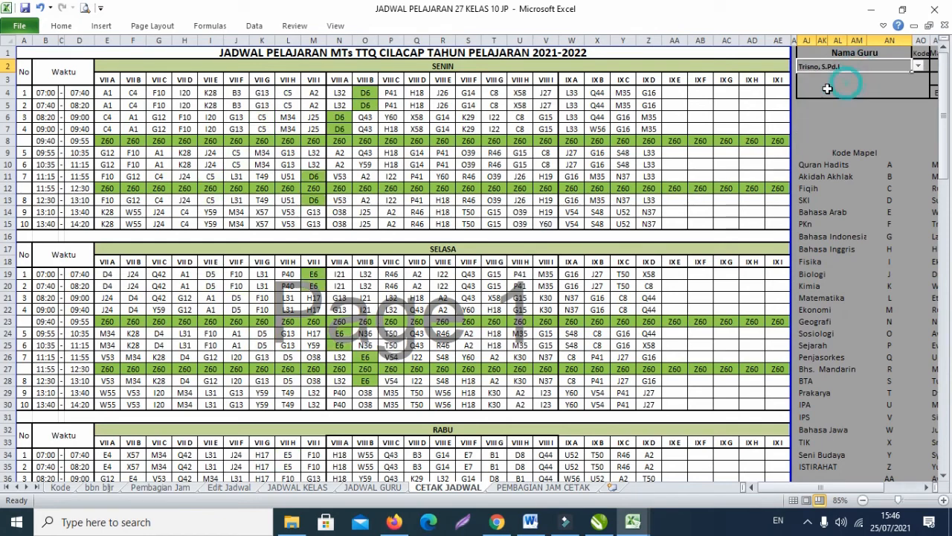
scroll(625, 179, "down", 2)
scroll(625, 179, "down", 13)
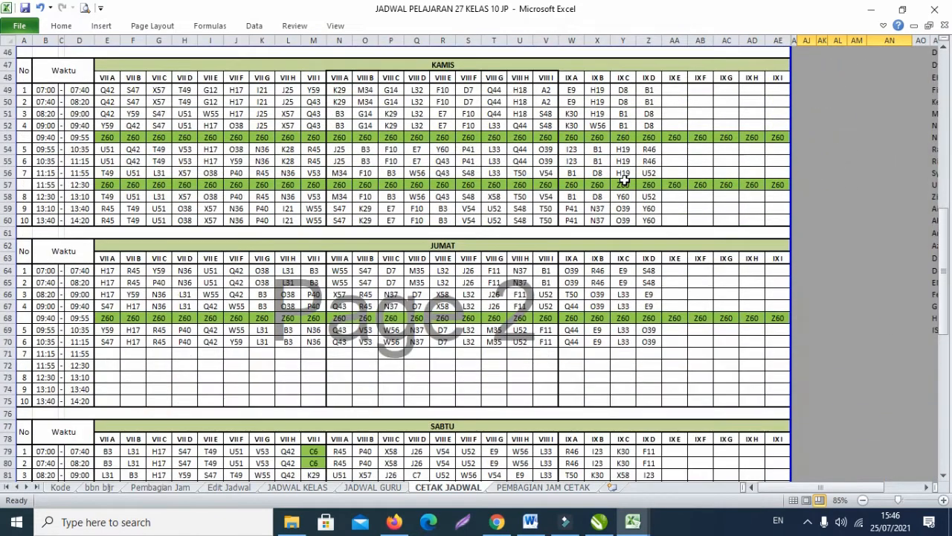
scroll(625, 180, "up", 15)
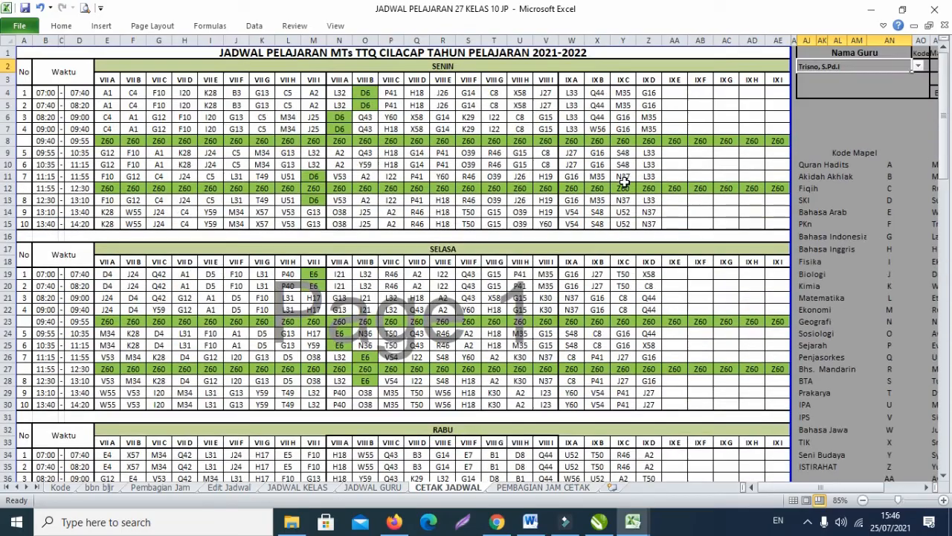